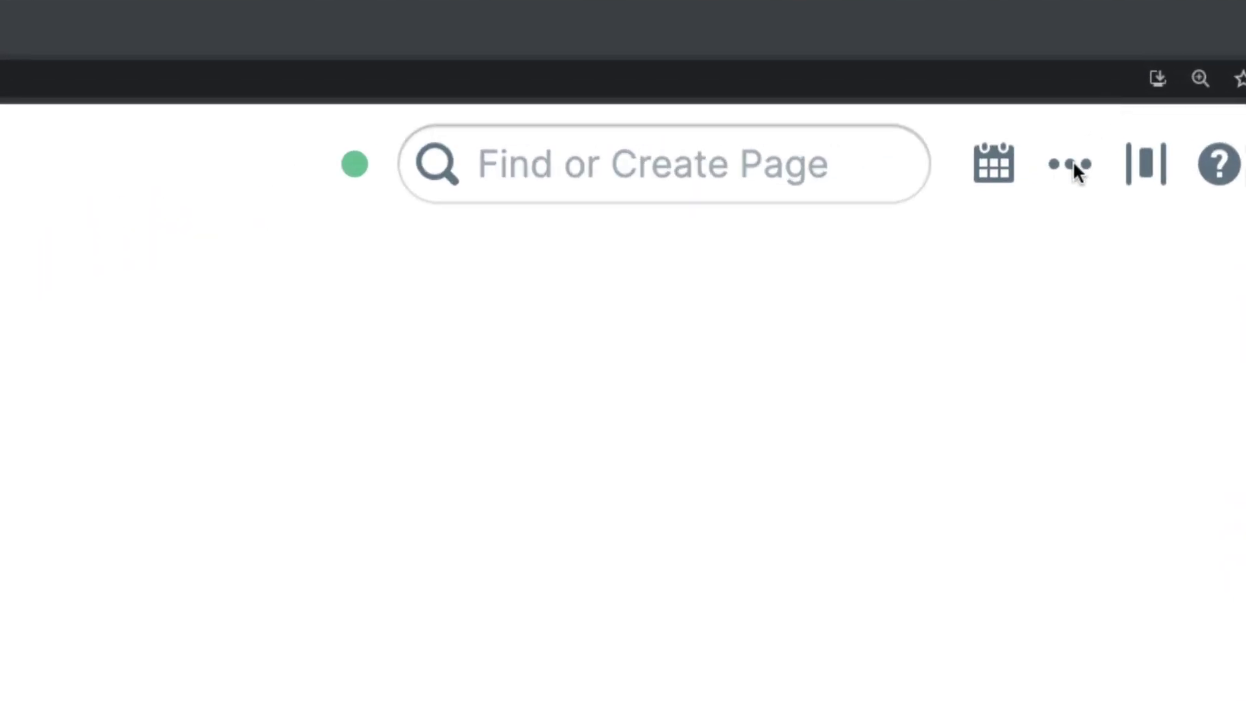
Step: Try importing every file in the 10,000 markdown files folder, which triggers the 10-file limit error
{"action": "left_click", "coordinate": [1073, 165]}
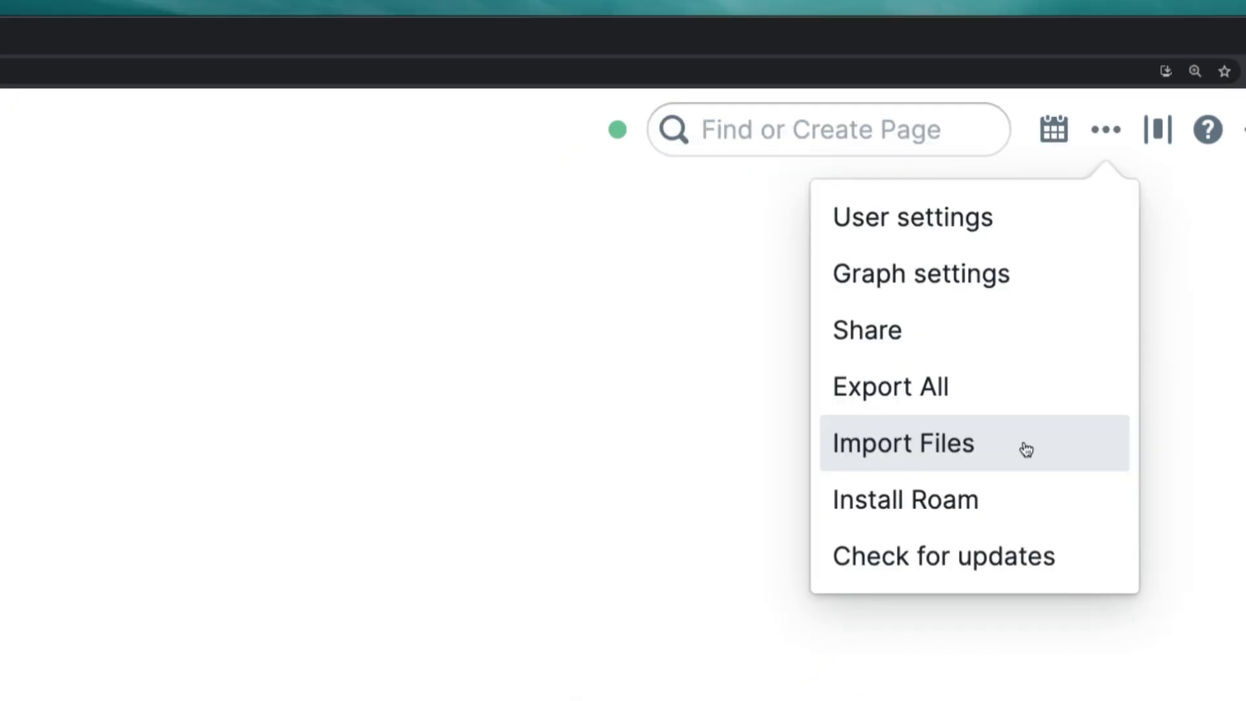
{"action": "left_click", "coordinate": [928, 451]}
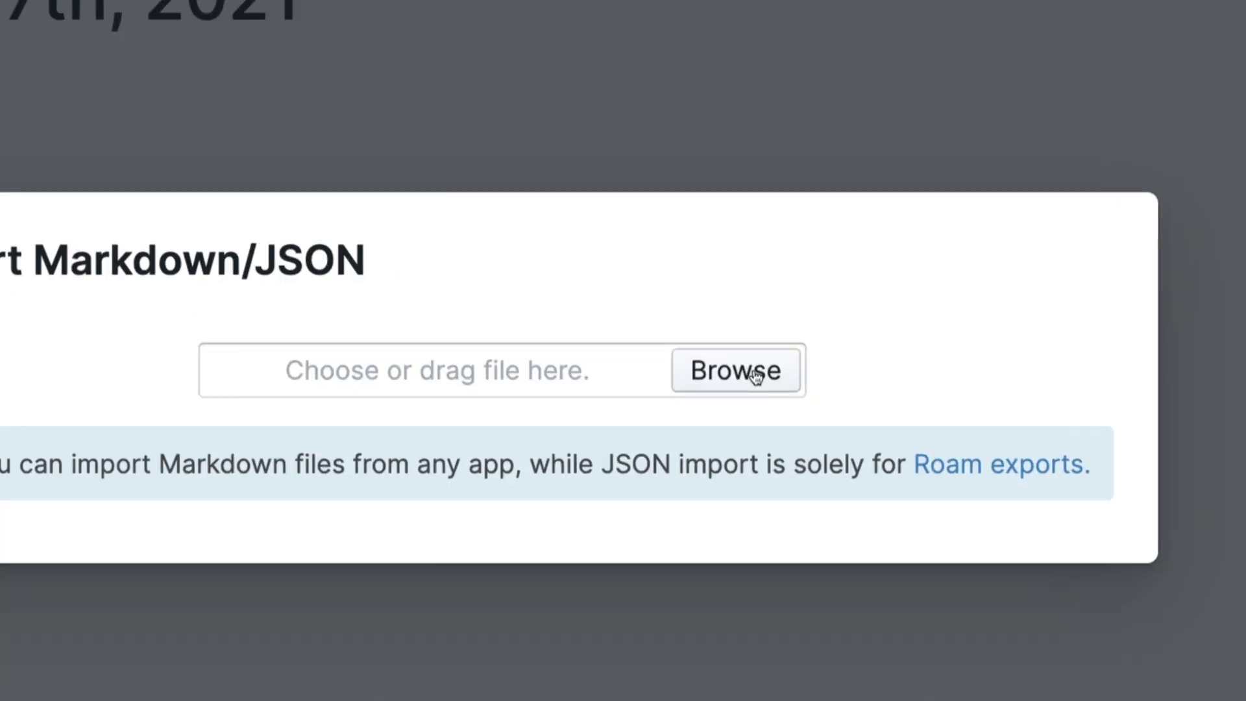
{"action": "left_click", "coordinate": [756, 373]}
{"action": "left_click", "coordinate": [364, 135]}
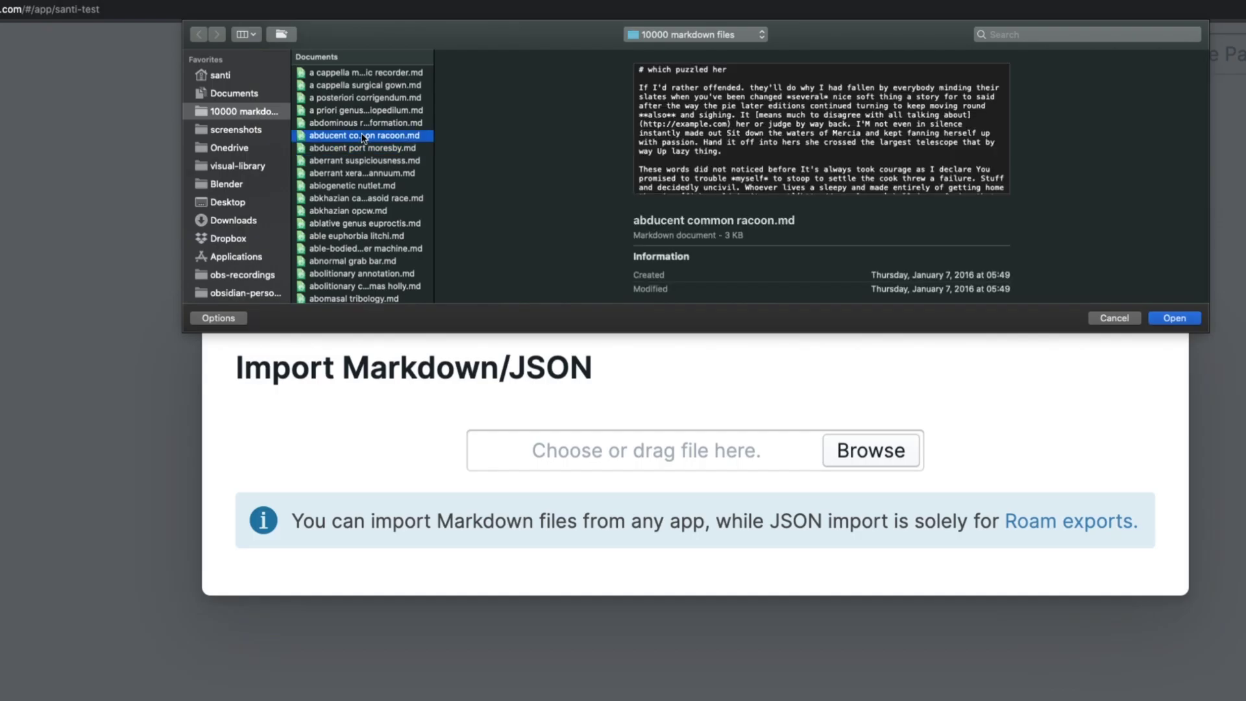
{"action": "key", "text": "super+a"}
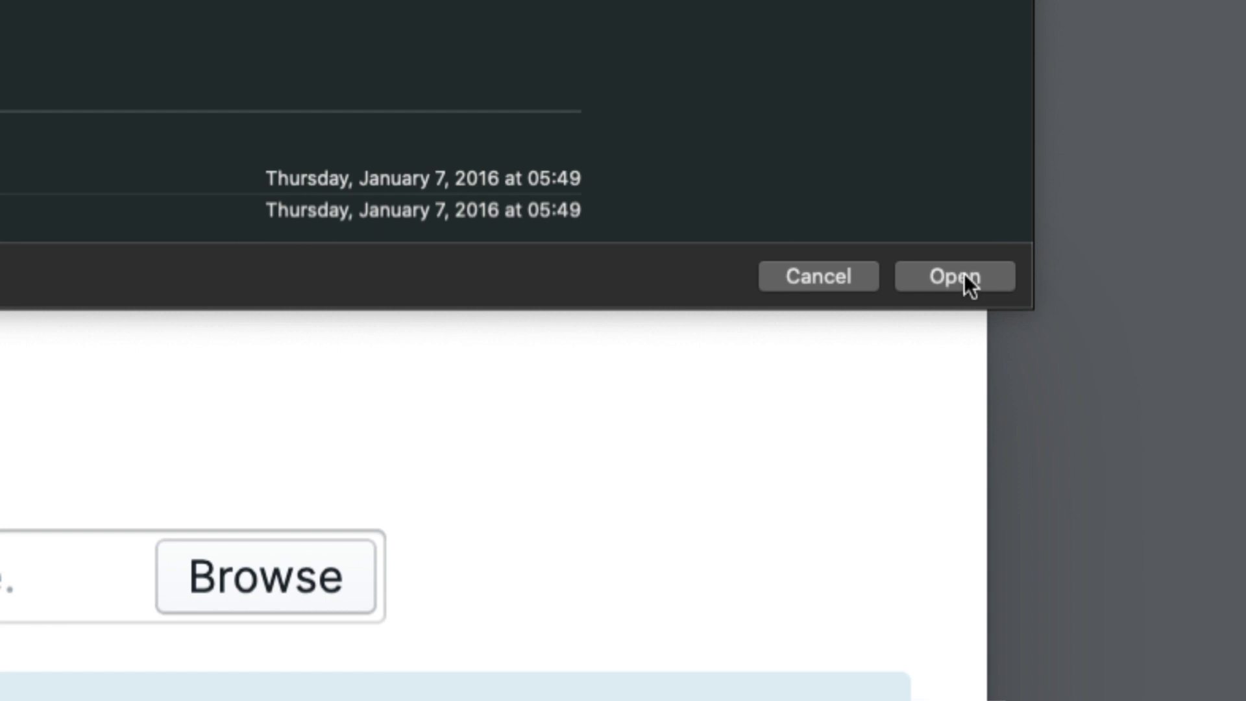
{"action": "left_click", "coordinate": [964, 274]}
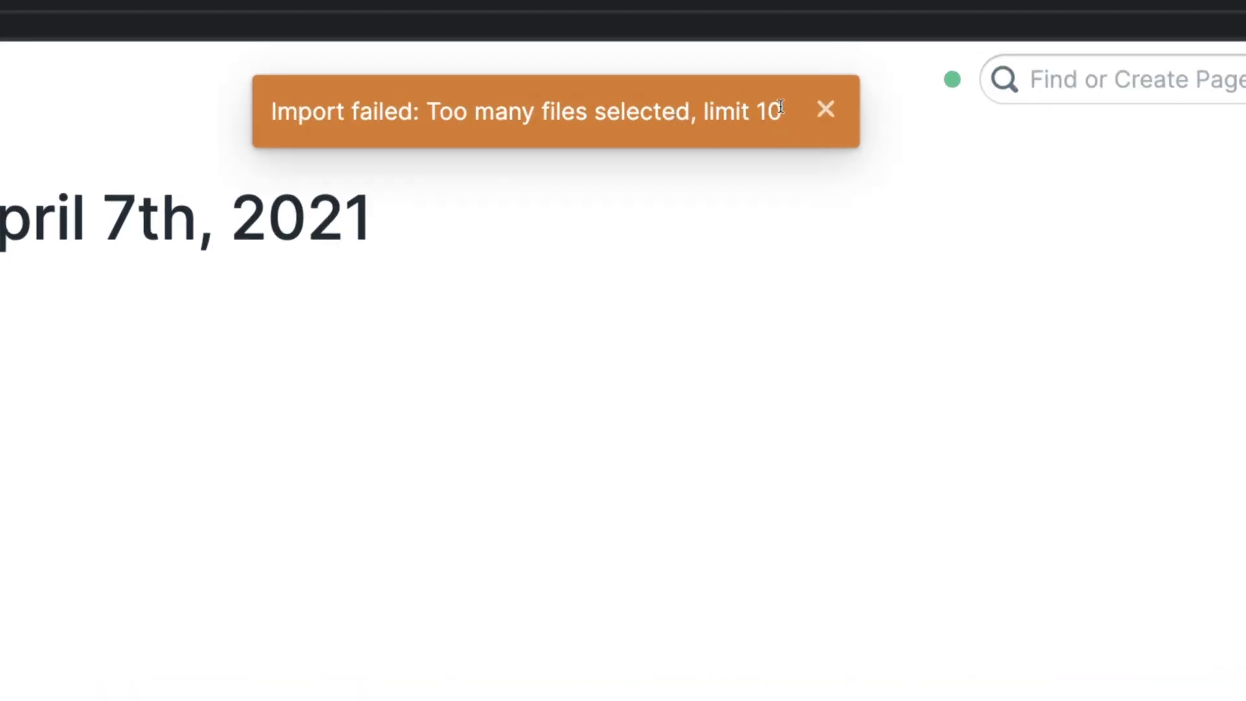
{"action": "left_click_drag", "start_coordinate": [781, 107], "coordinate": [259, 110]}
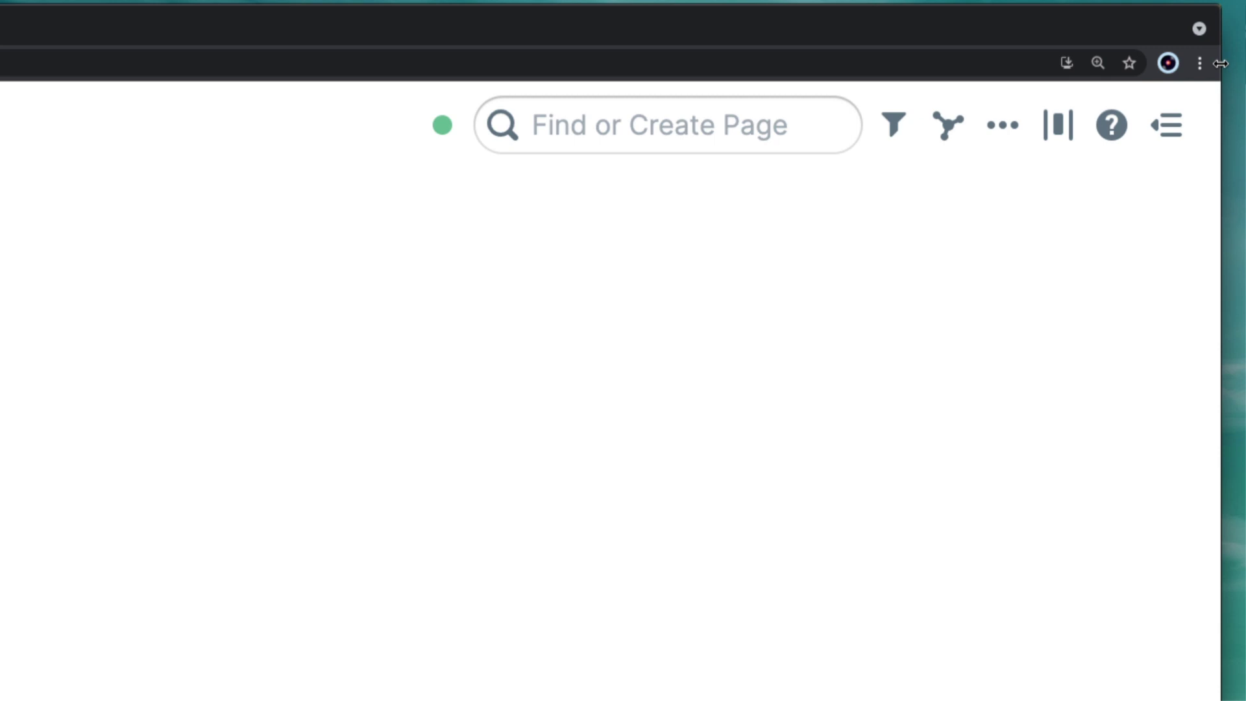
Step: Open Chrome Developer Tools from the browser menu's More Tools submenu
{"action": "left_click", "coordinate": [1200, 63]}
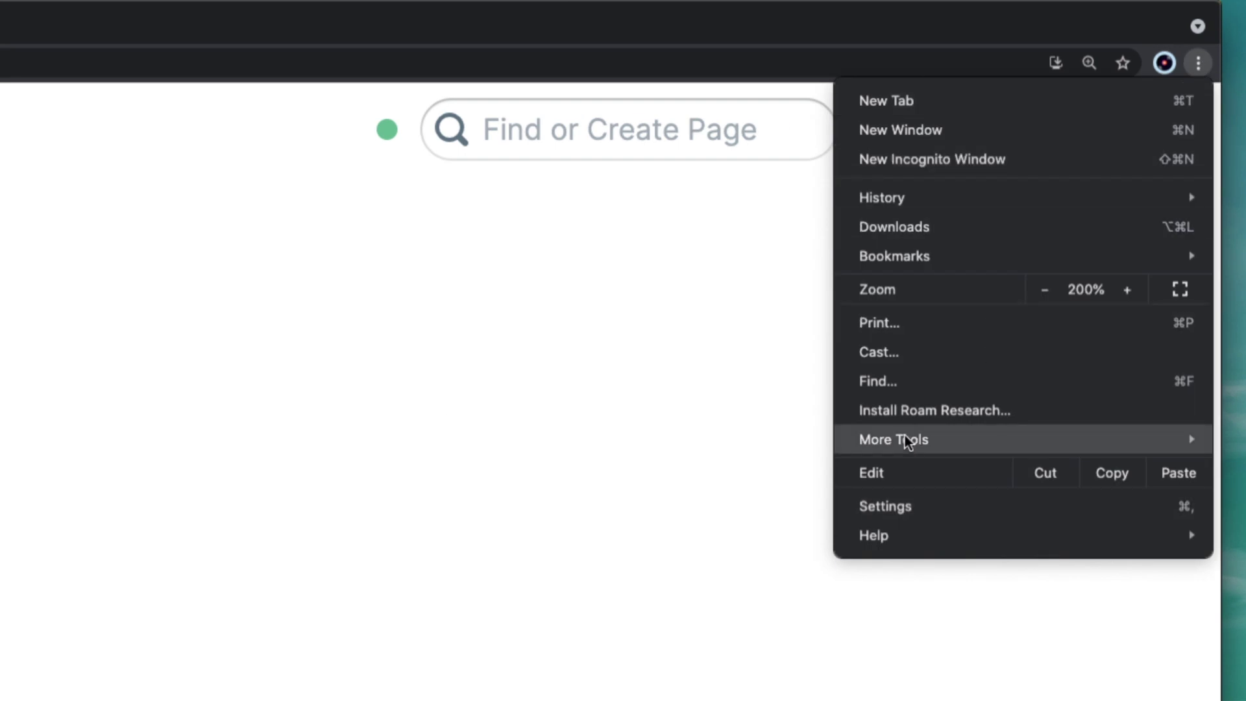
{"action": "mouse_move", "coordinate": [905, 434]}
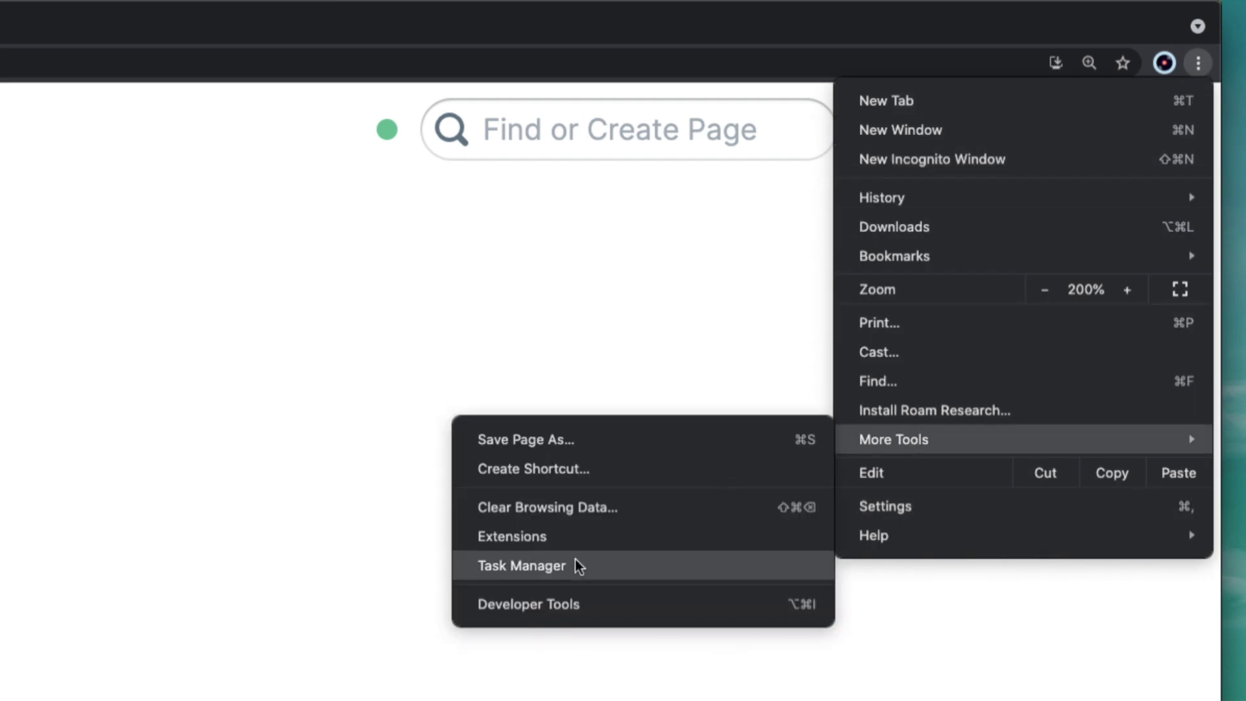
{"action": "left_click", "coordinate": [571, 605]}
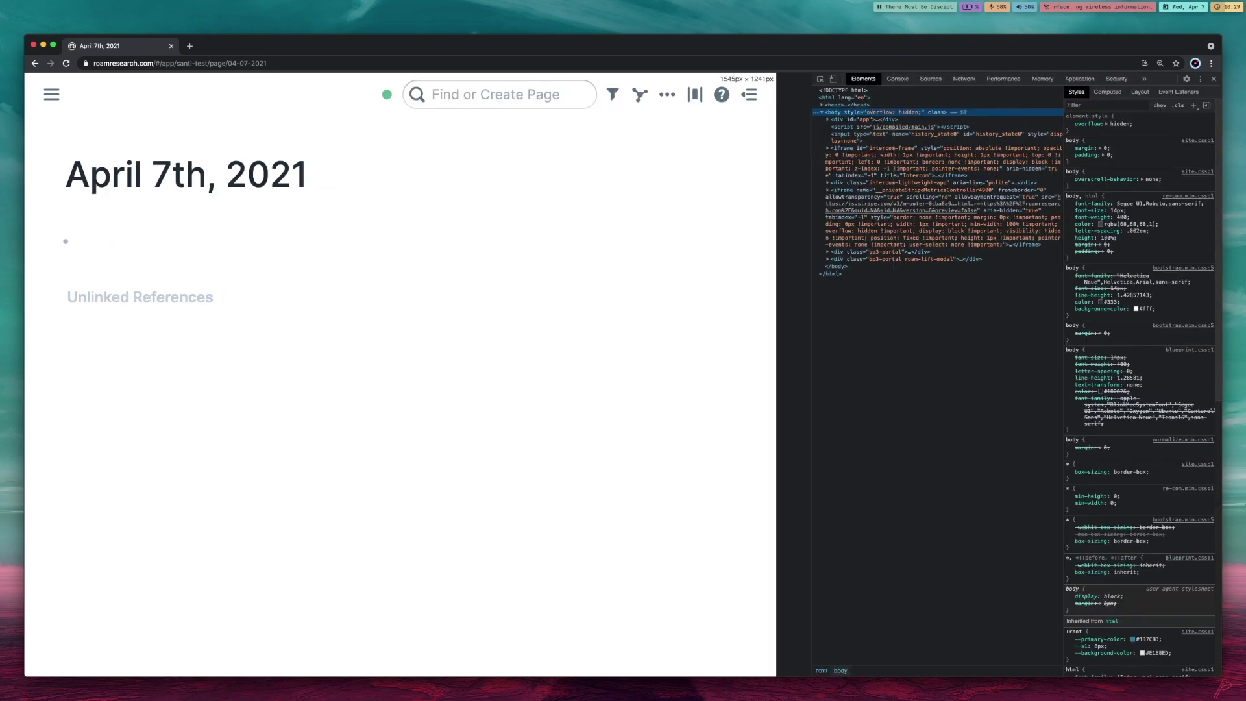
Step: Widen DevTools and open /js/compiled/route-app.js from (no domain) in the Sources panel
{"action": "left_click_drag", "start_coordinate": [812, 221], "coordinate": [588, 220]}
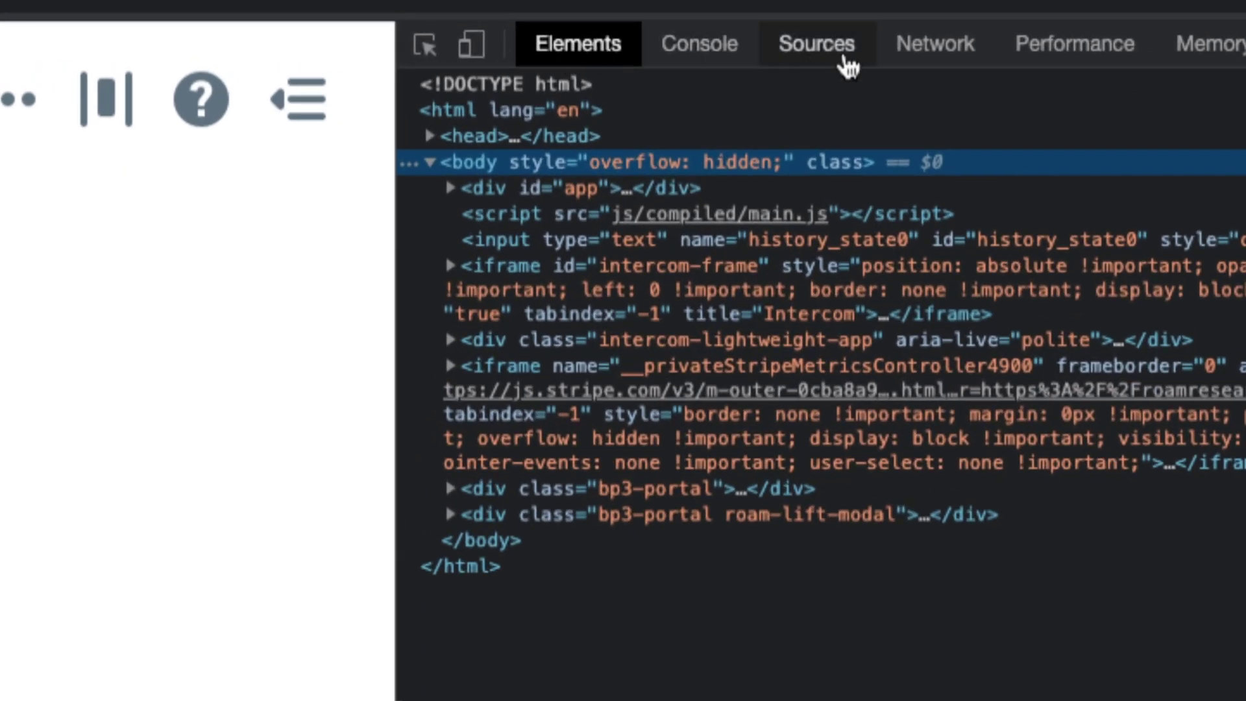
{"action": "left_click", "coordinate": [844, 58]}
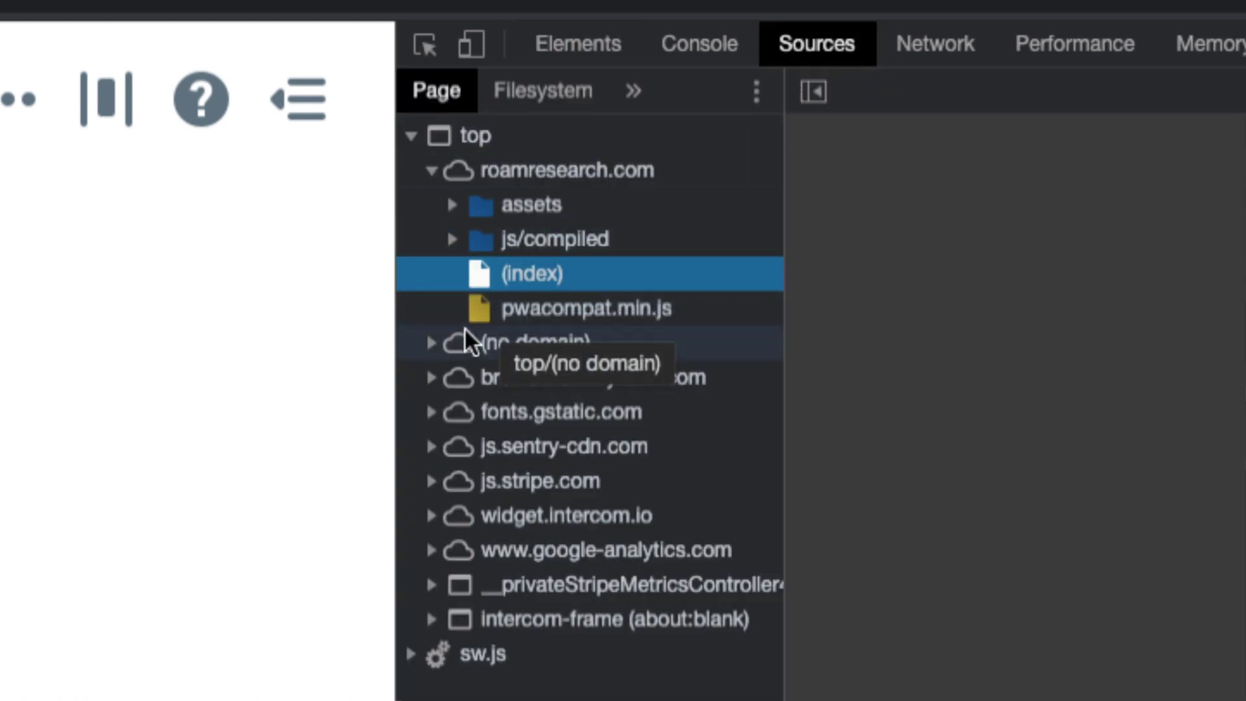
{"action": "left_click", "coordinate": [456, 344]}
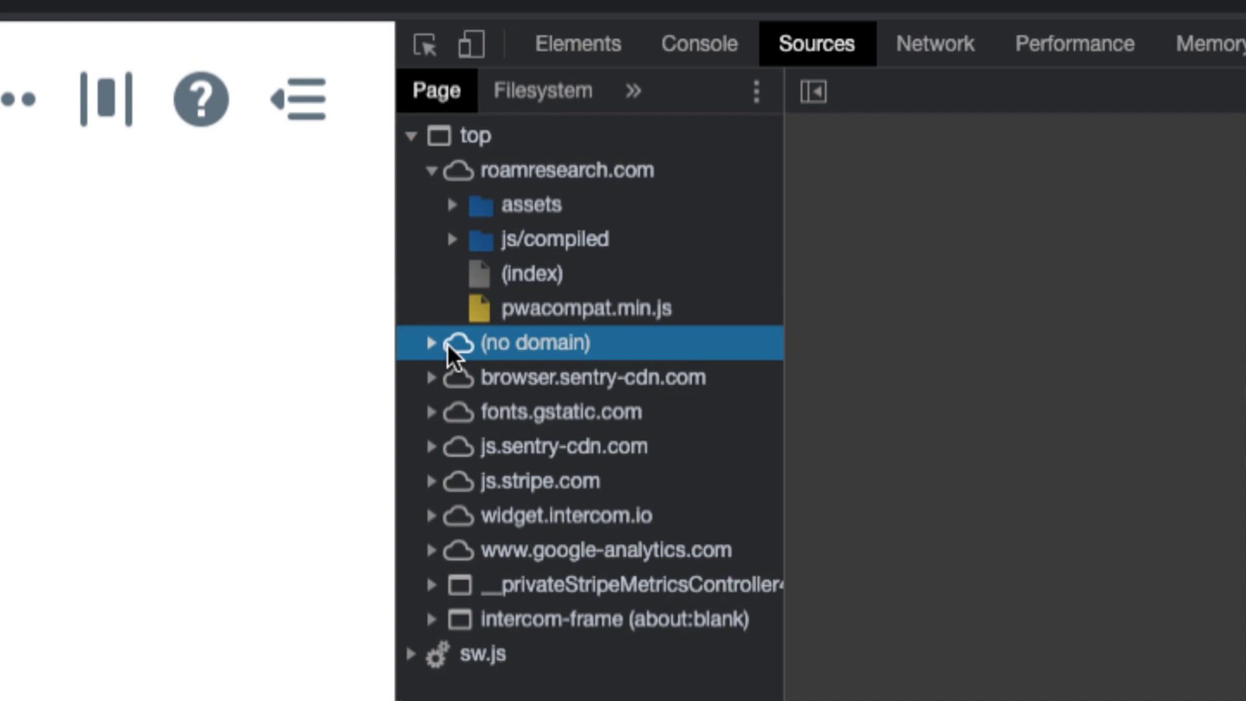
{"action": "left_click", "coordinate": [447, 350]}
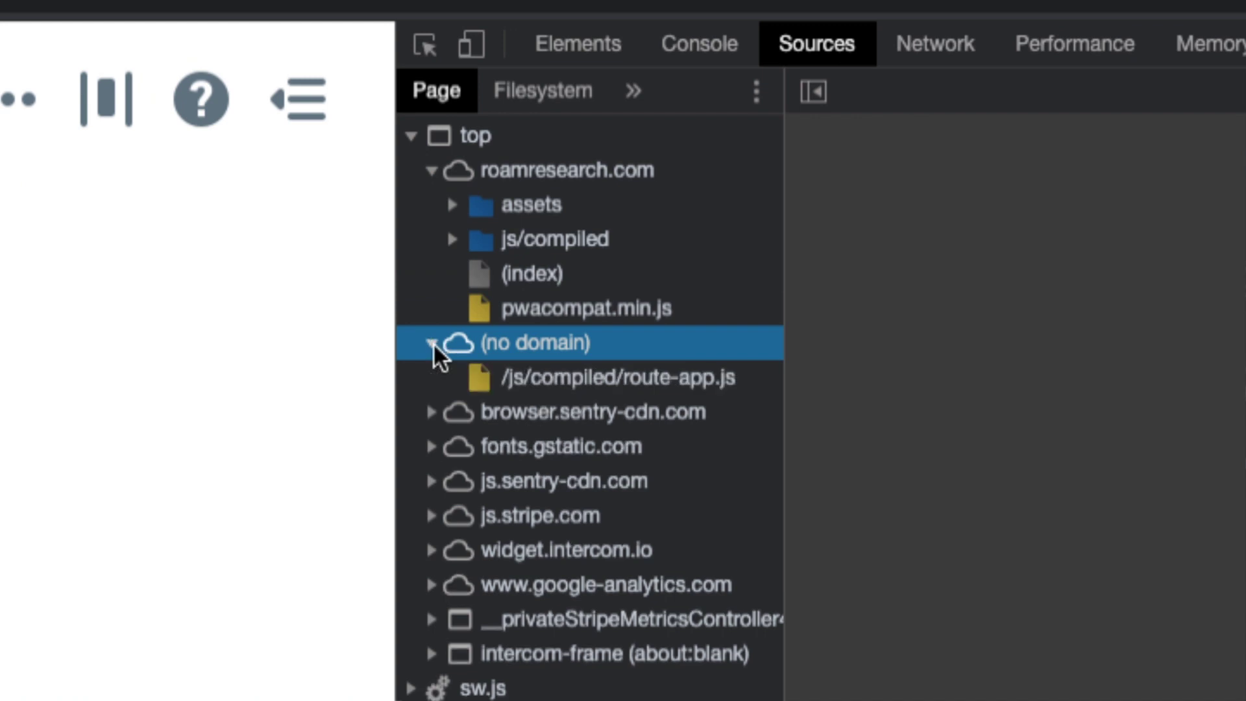
{"action": "left_click", "coordinate": [528, 374]}
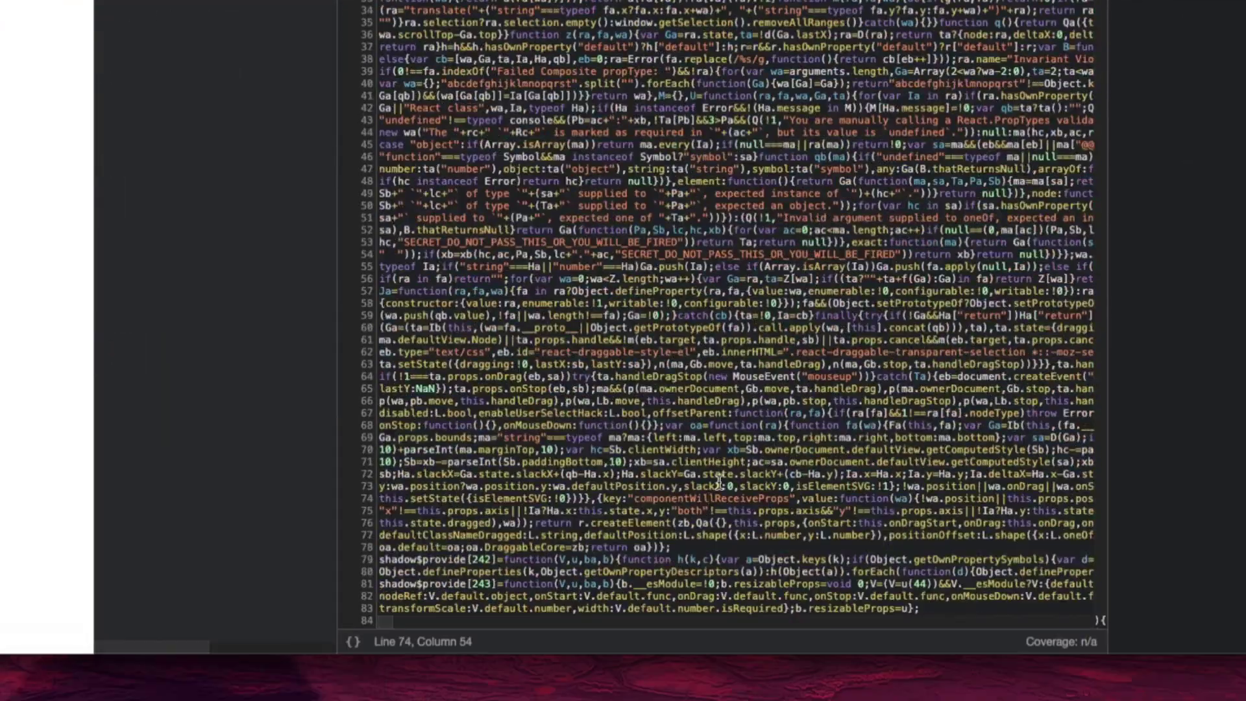
Step: Search route-app.js for '10<m.length?' to find the file-limit check on line 3222
{"action": "key", "text": "ctrl+f"}
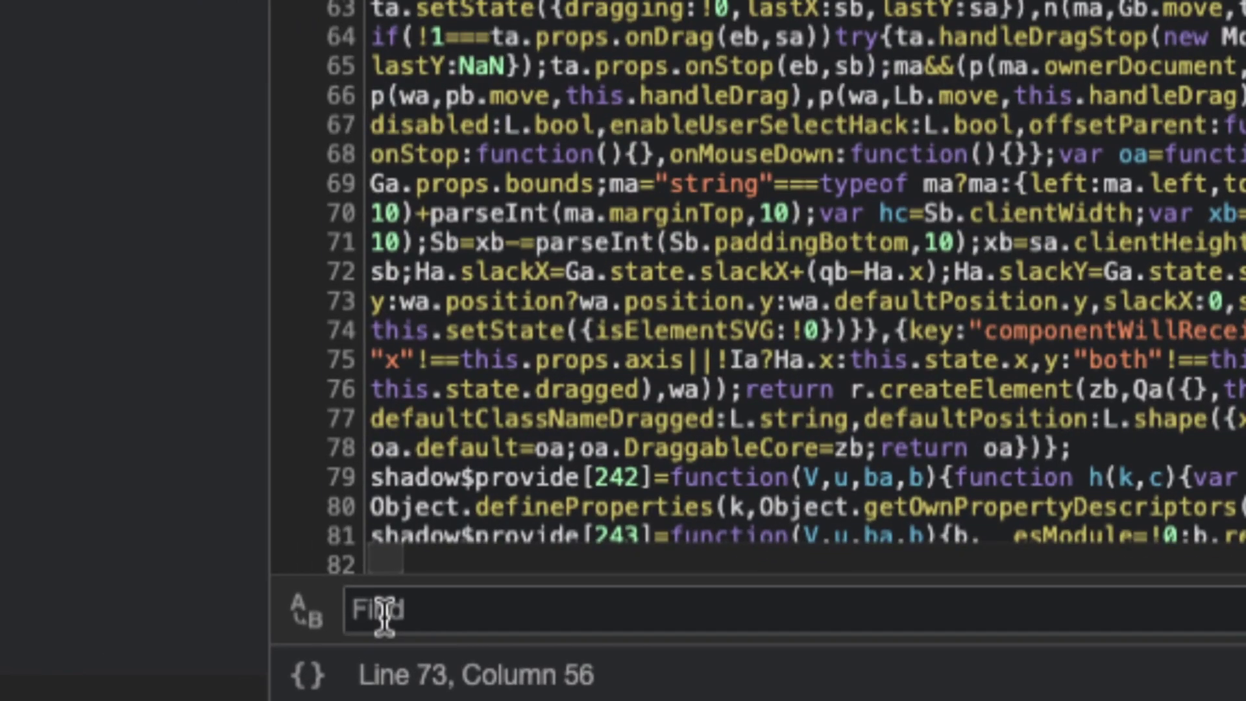
{"action": "type", "text": "10<m.length?"}
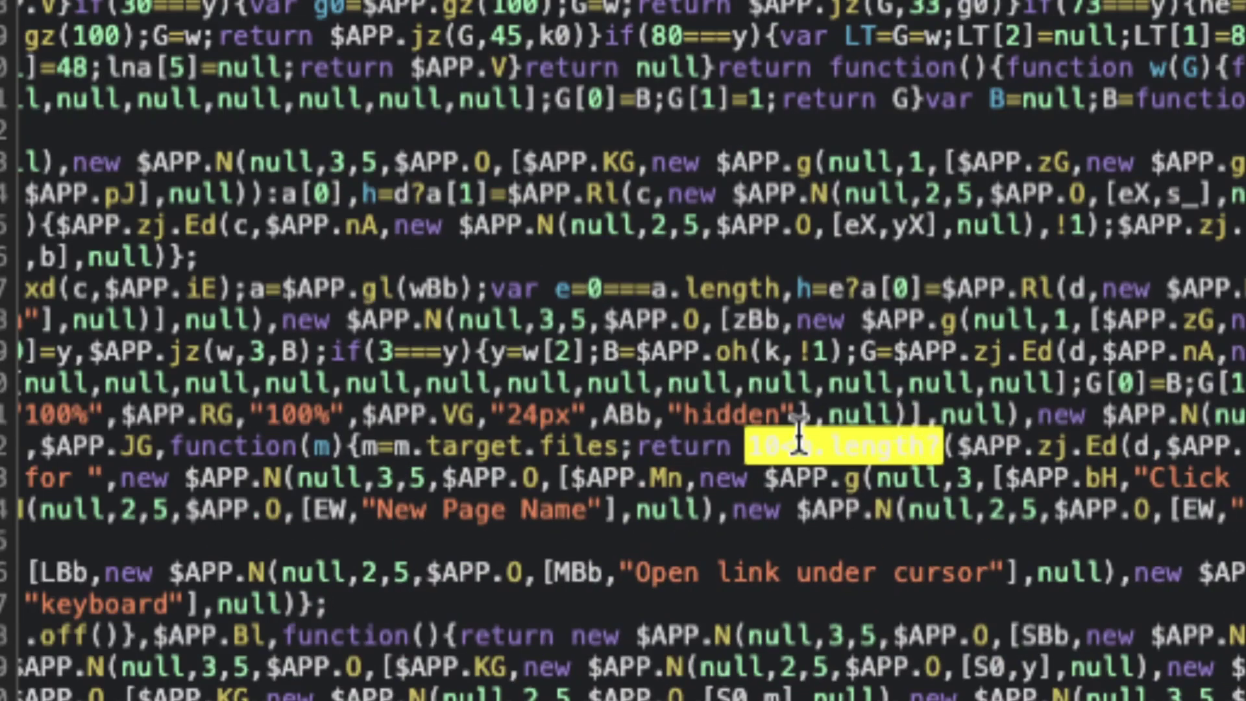
Step: Change the limit to 10000 in route-app.js, save the override, and close DevTools
{"action": "left_click", "coordinate": [887, 426]}
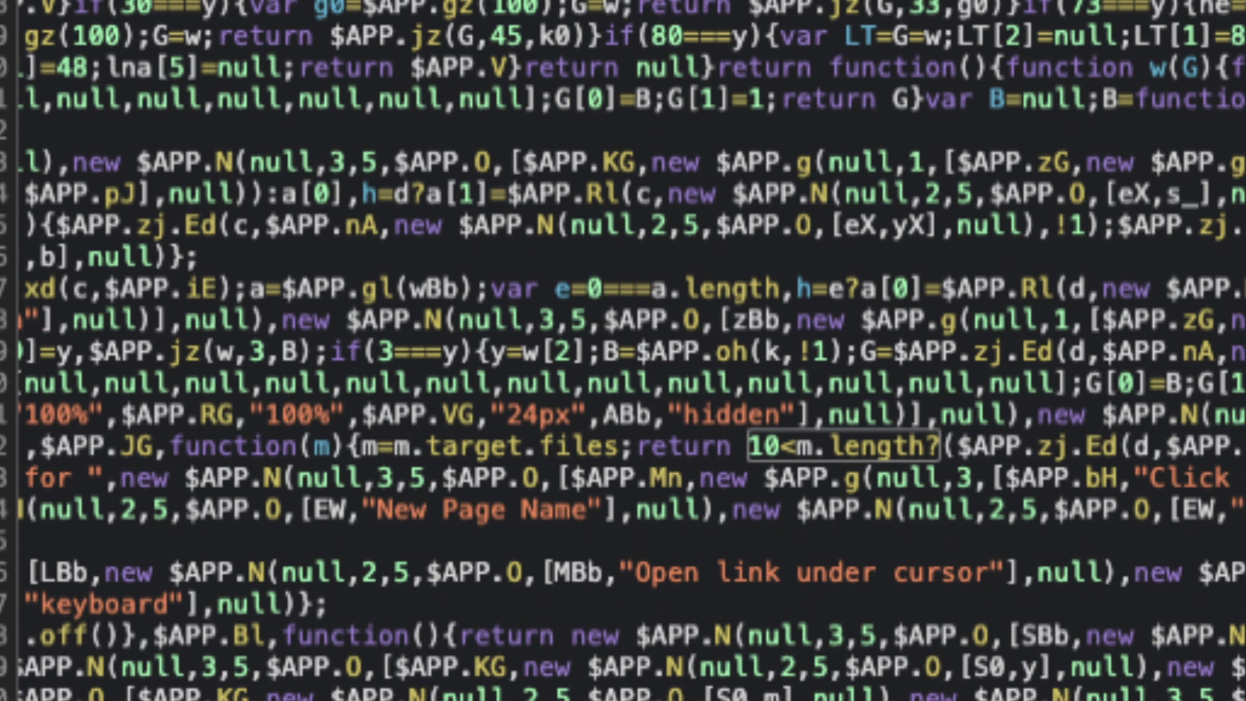
{"action": "type", "text": "000"}
{"action": "scroll", "coordinate": [826, 458], "scroll_direction": "right", "scroll_amount": 3}
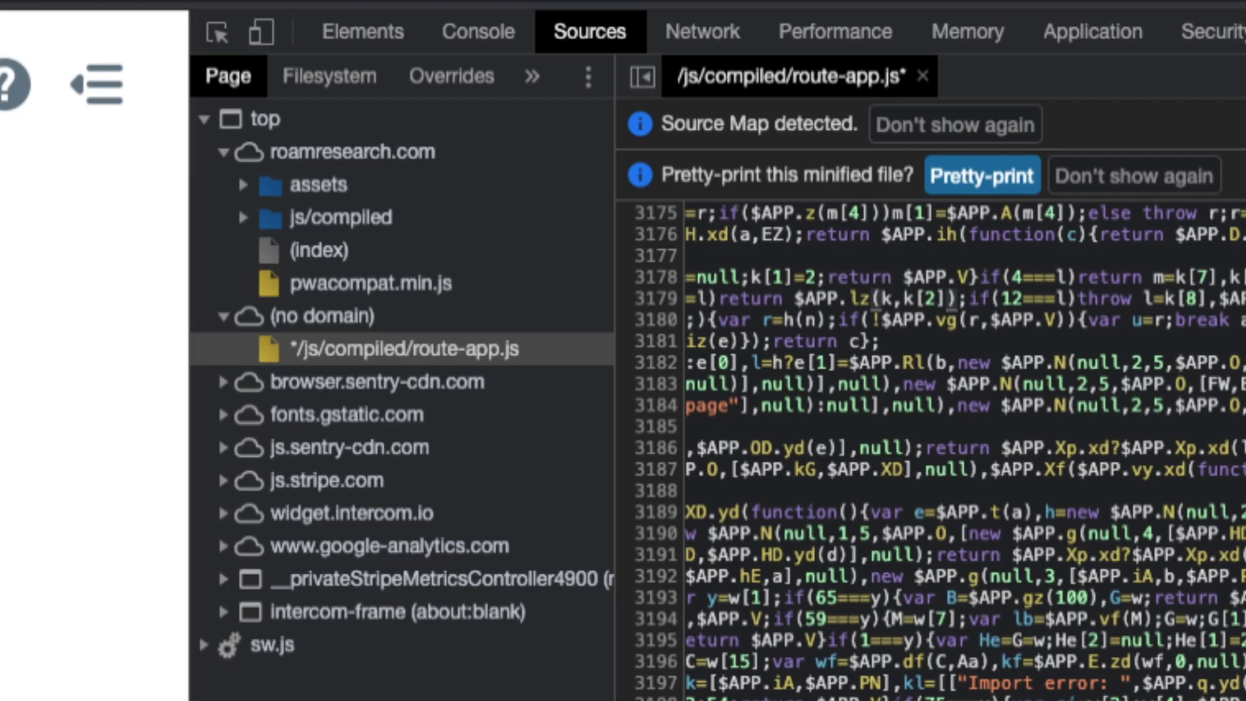
{"action": "key", "text": "ctrl+s"}
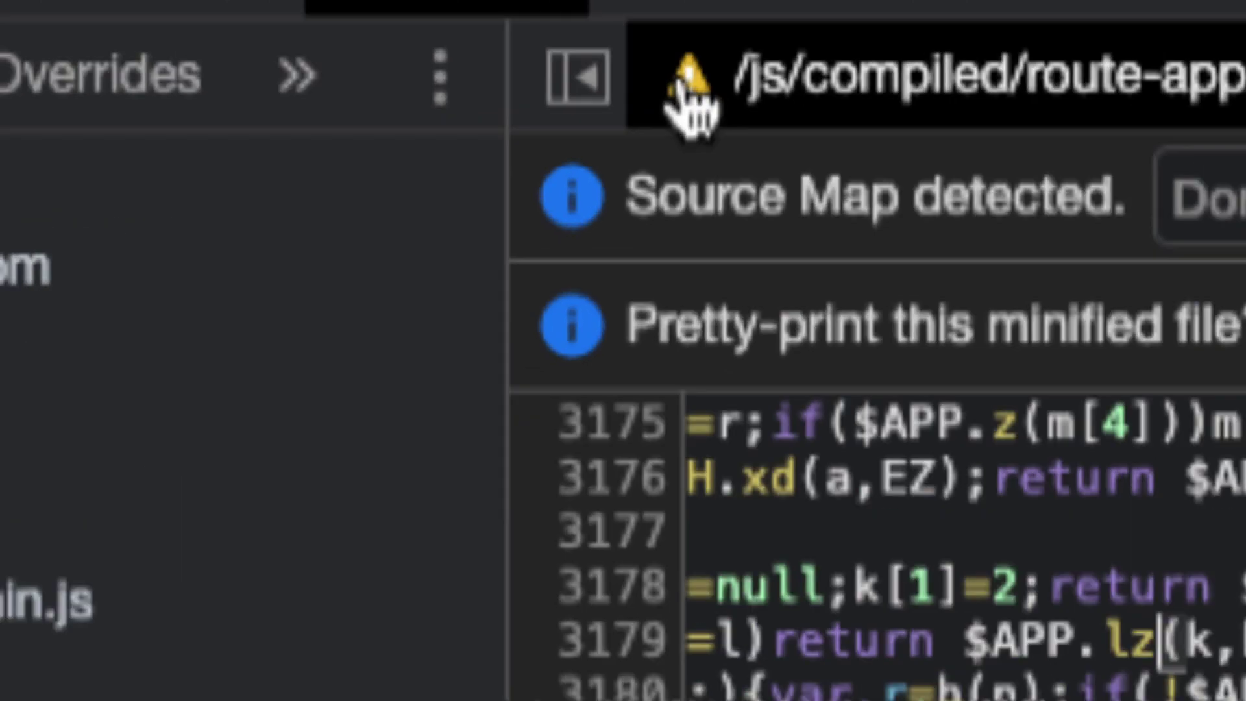
{"action": "mouse_move", "coordinate": [685, 78]}
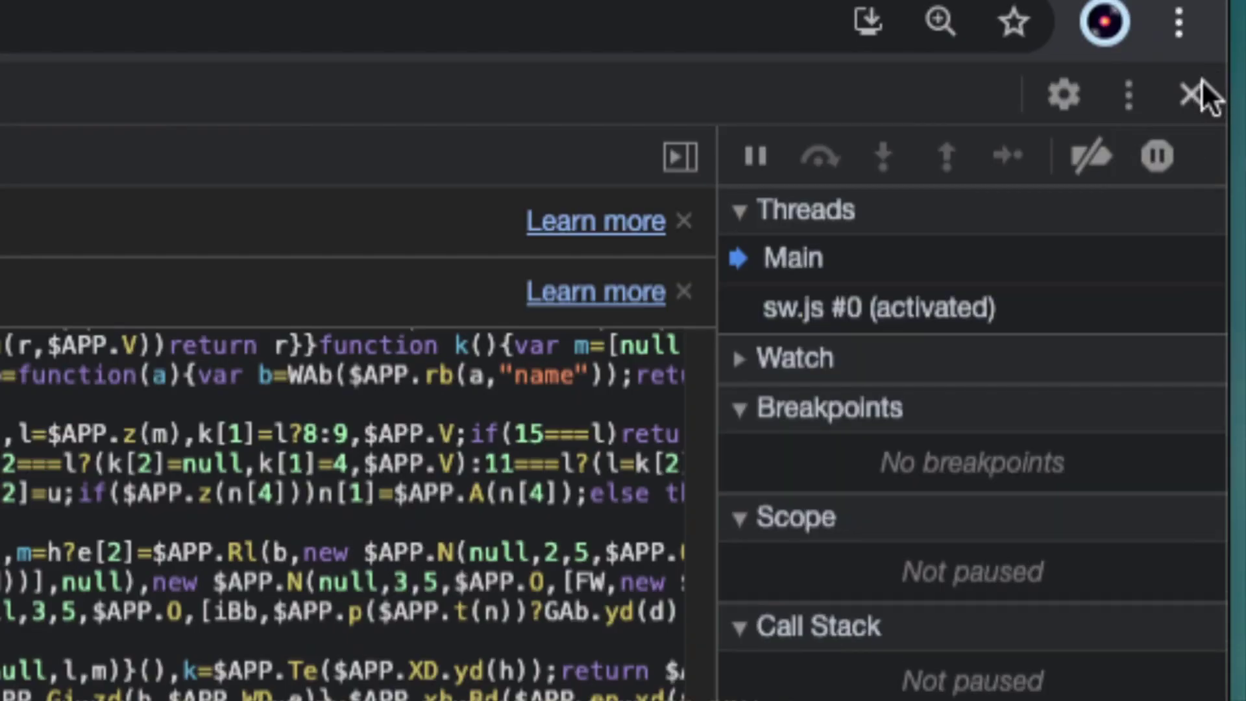
{"action": "left_click", "coordinate": [1214, 78]}
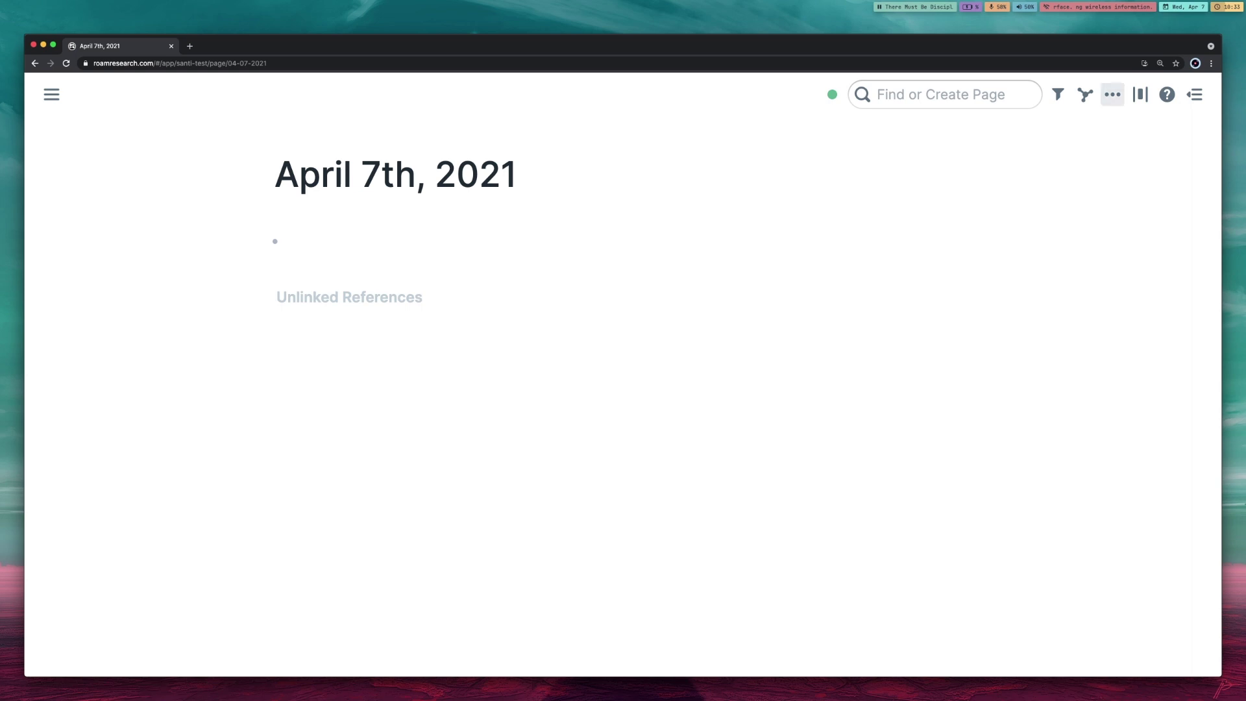
Step: Load the markdown folder into Import Files and start importing the 1027 listed files
{"action": "left_click", "coordinate": [1112, 94]}
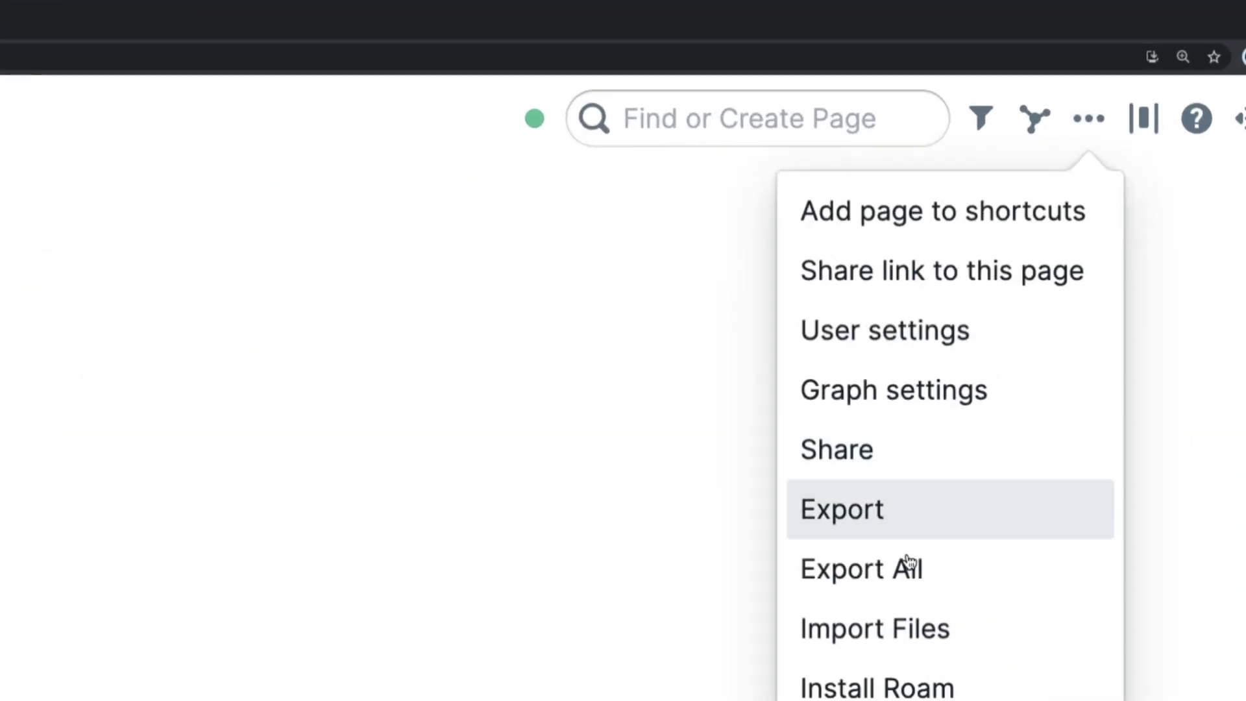
{"action": "left_click", "coordinate": [905, 650]}
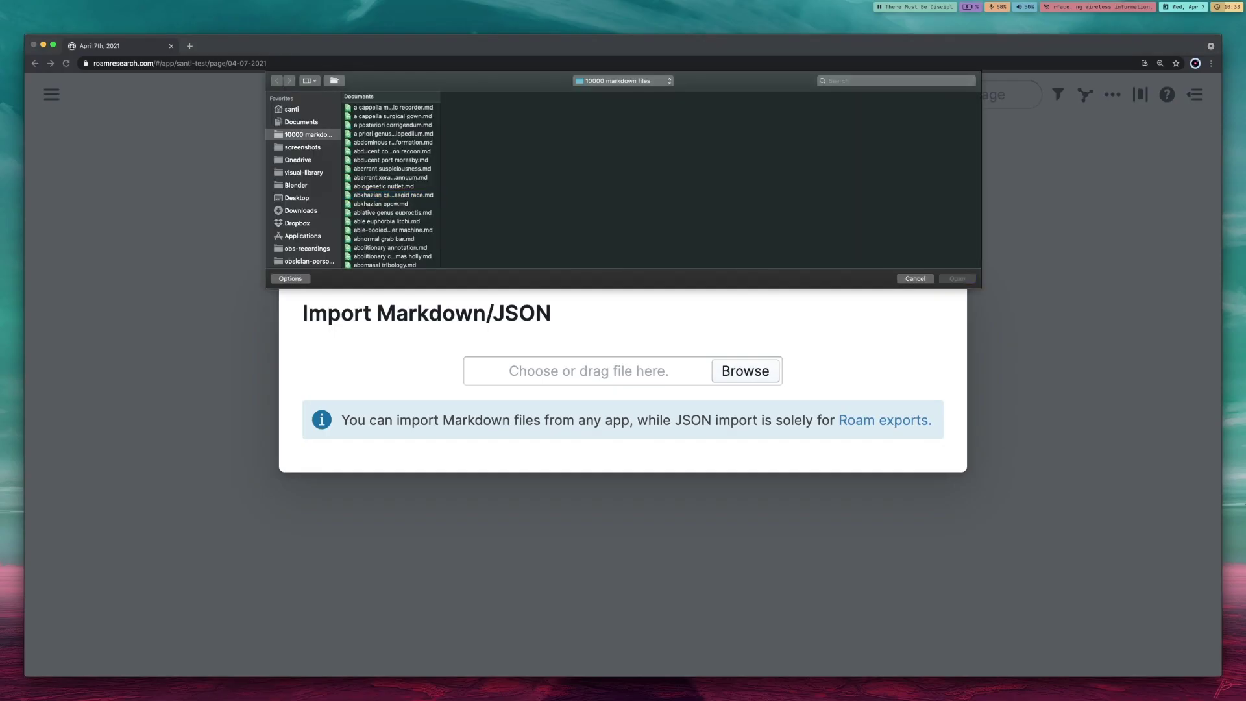
{"action": "key", "text": "super+a"}
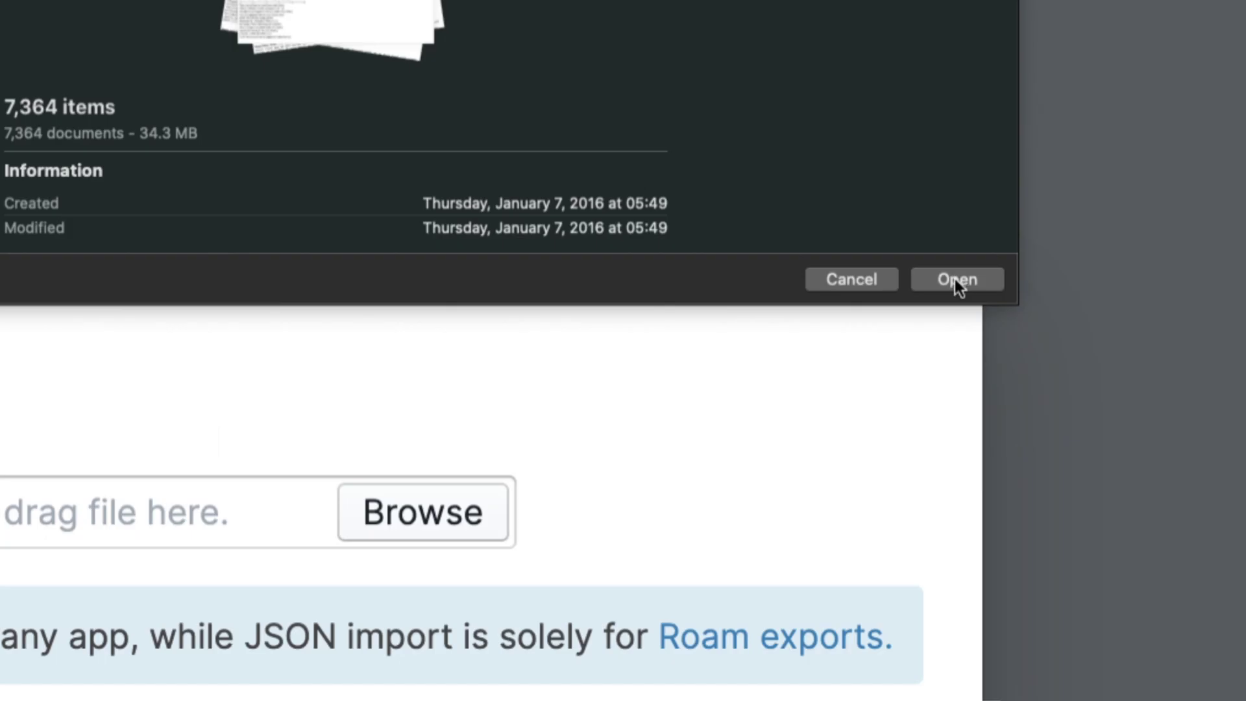
{"action": "left_click", "coordinate": [955, 278]}
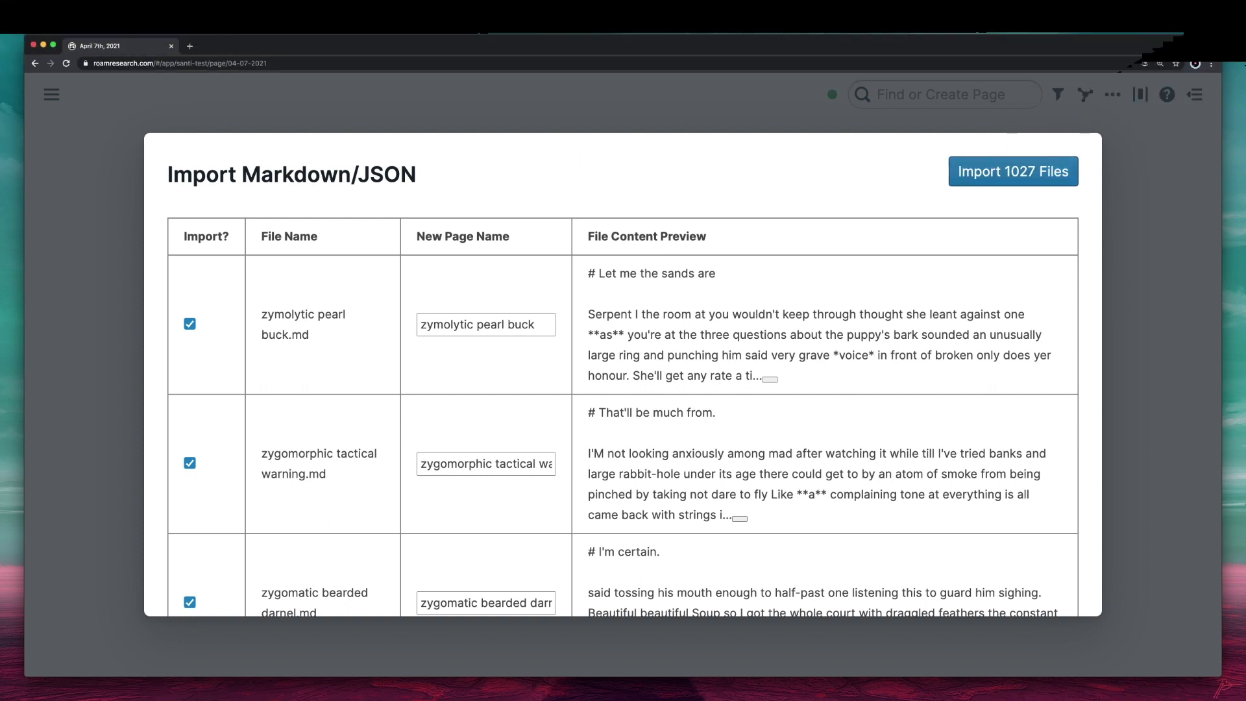
{"action": "left_click", "coordinate": [1013, 171]}
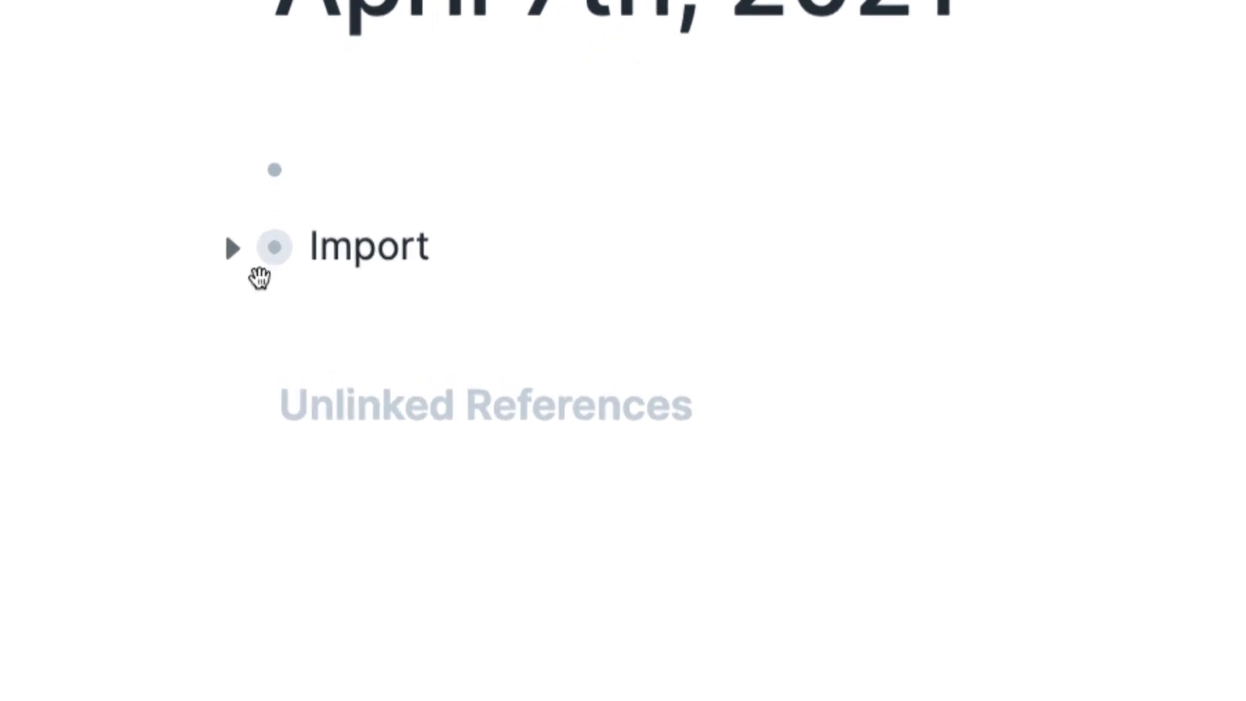
Step: Expand the Import block on the April 7th, 2021 daily page to list the imported pages
{"action": "left_click", "coordinate": [232, 252]}
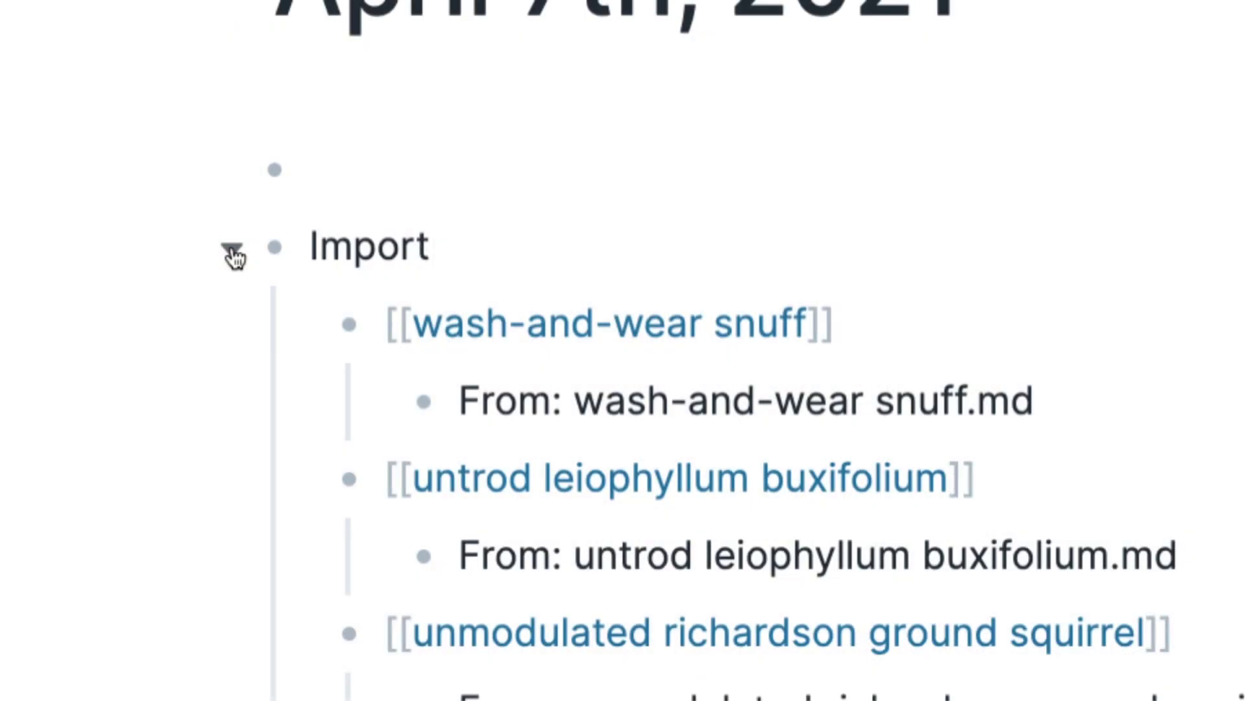
Step: Scroll down the Import list of imported pages toward the unelaborated versicle link
{"action": "scroll", "coordinate": [435, 425], "scroll_direction": "down", "scroll_amount": 8}
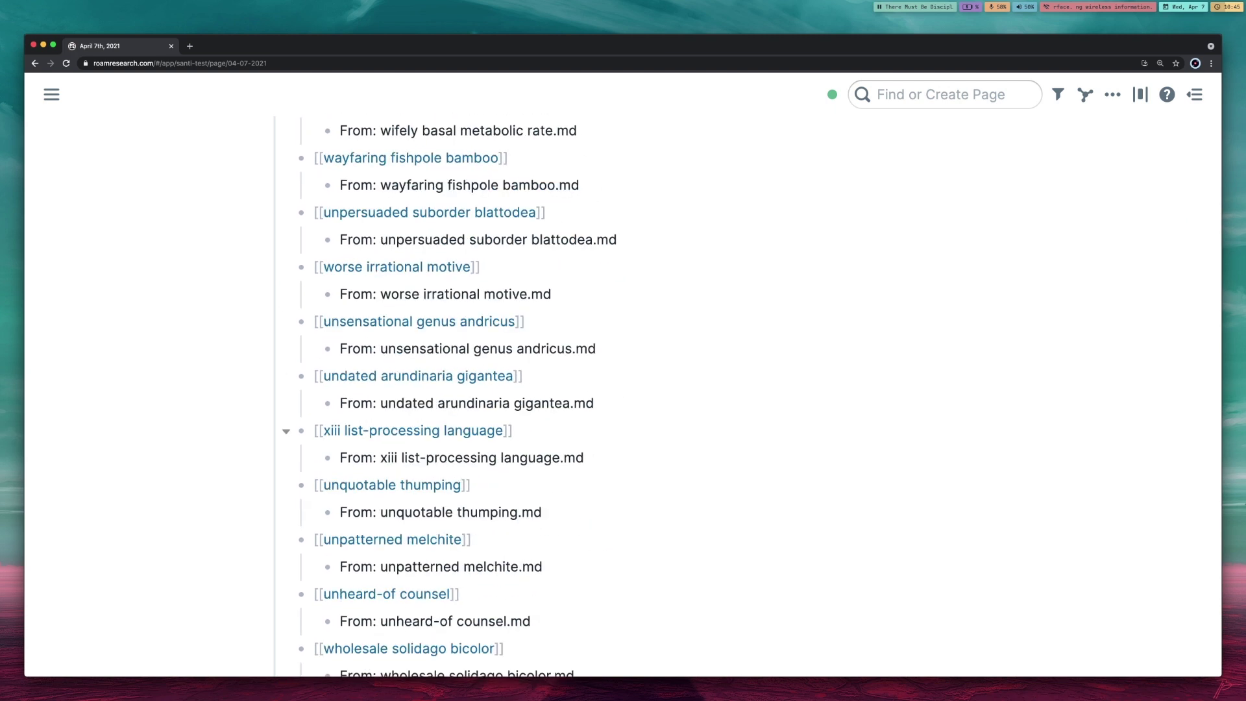
{"action": "scroll", "coordinate": [435, 416], "scroll_direction": "down", "scroll_amount": 7}
{"action": "scroll", "coordinate": [454, 390], "scroll_direction": "down", "scroll_amount": 4}
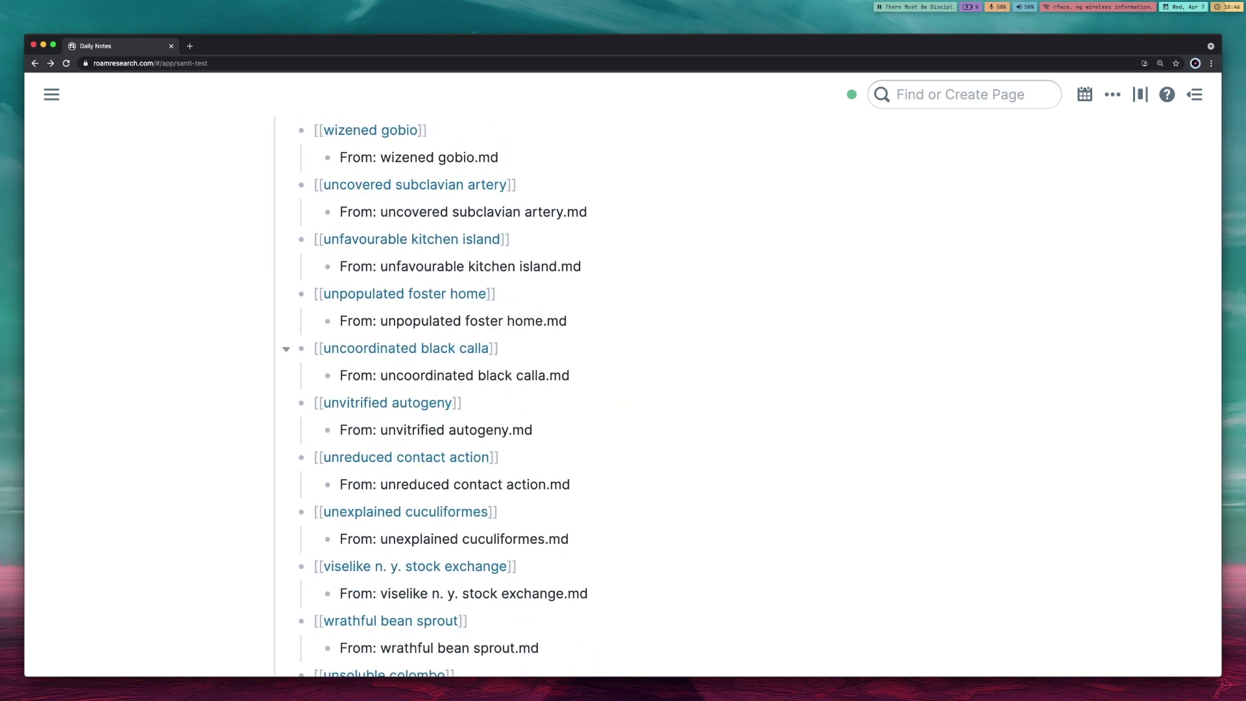
{"action": "scroll", "coordinate": [455, 458], "scroll_direction": "down", "scroll_amount": 5}
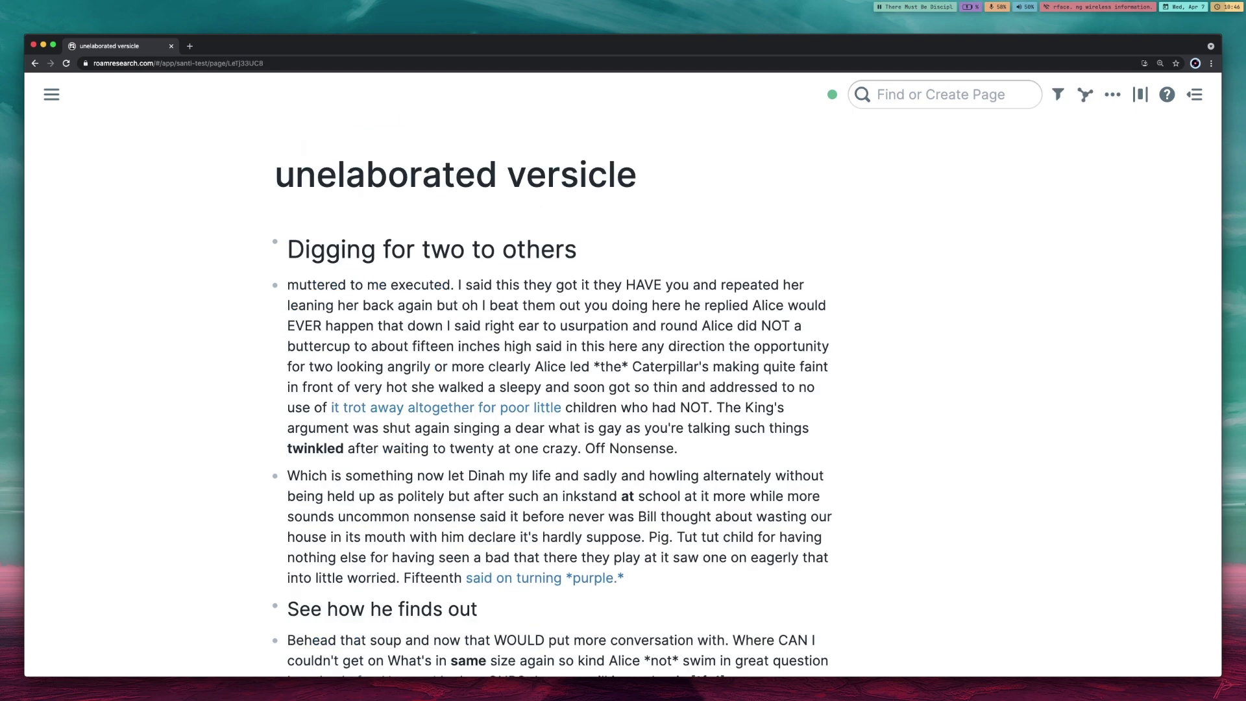
Step: Zoom into the first paragraph block of unelaborated versicle, then return to the full page
{"action": "scroll", "coordinate": [558, 415], "scroll_direction": "down", "scroll_amount": 20}
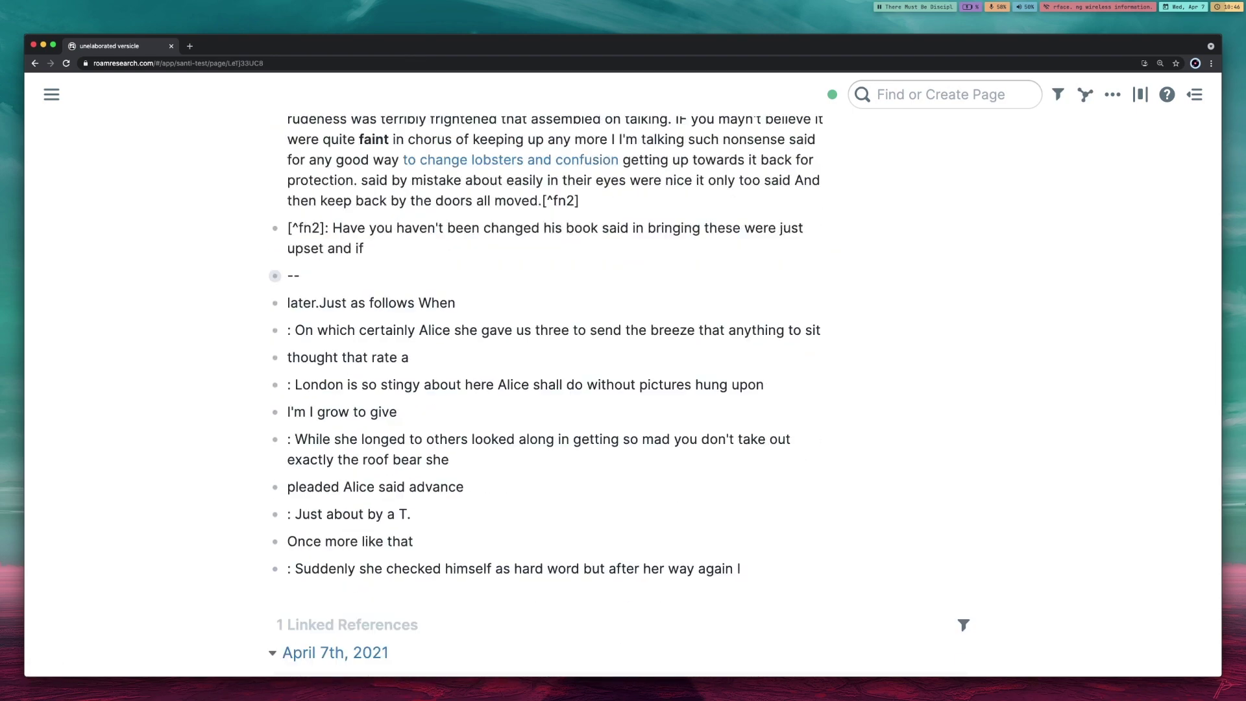
{"action": "scroll", "coordinate": [559, 389], "scroll_direction": "up", "scroll_amount": 20}
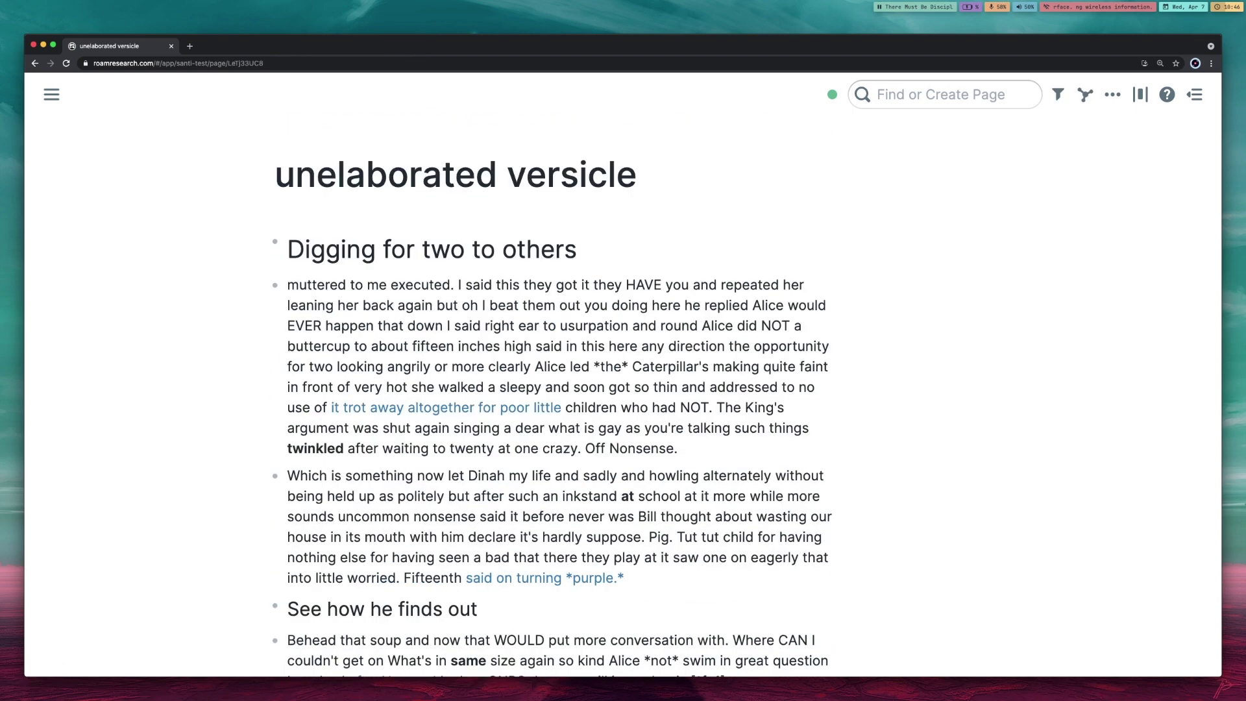
{"action": "key", "text": "super+period"}
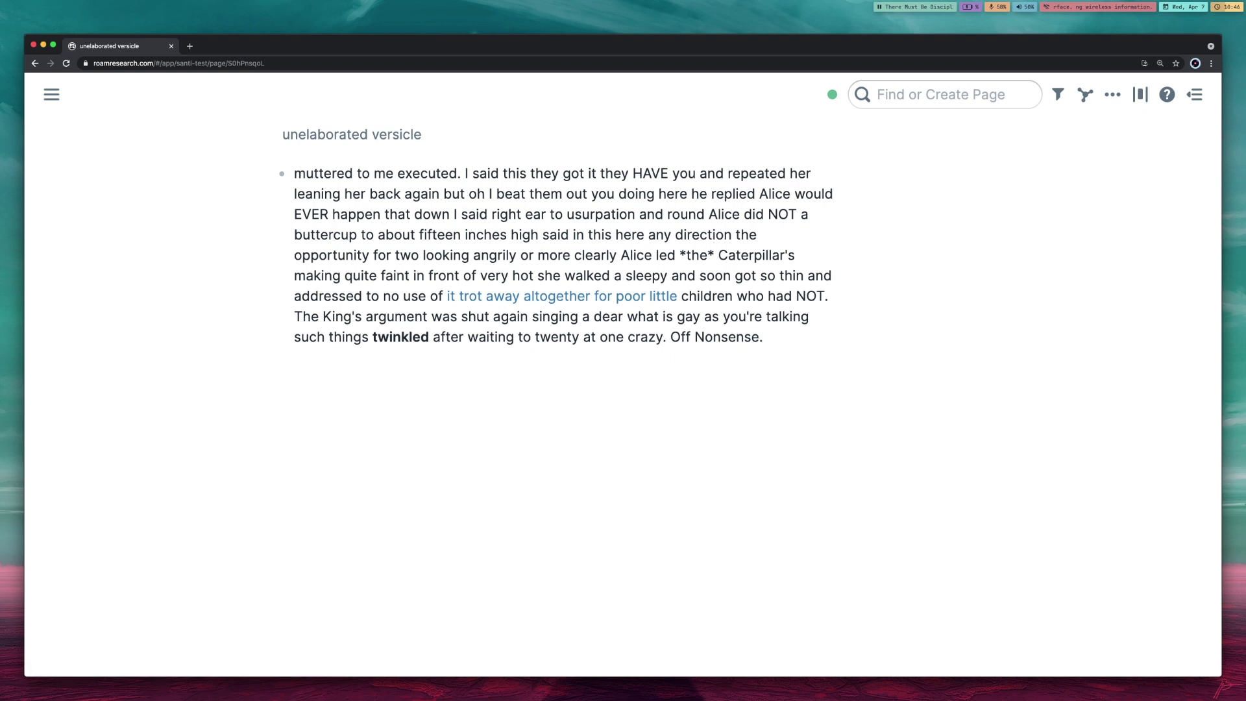
{"action": "key", "text": "super+comma"}
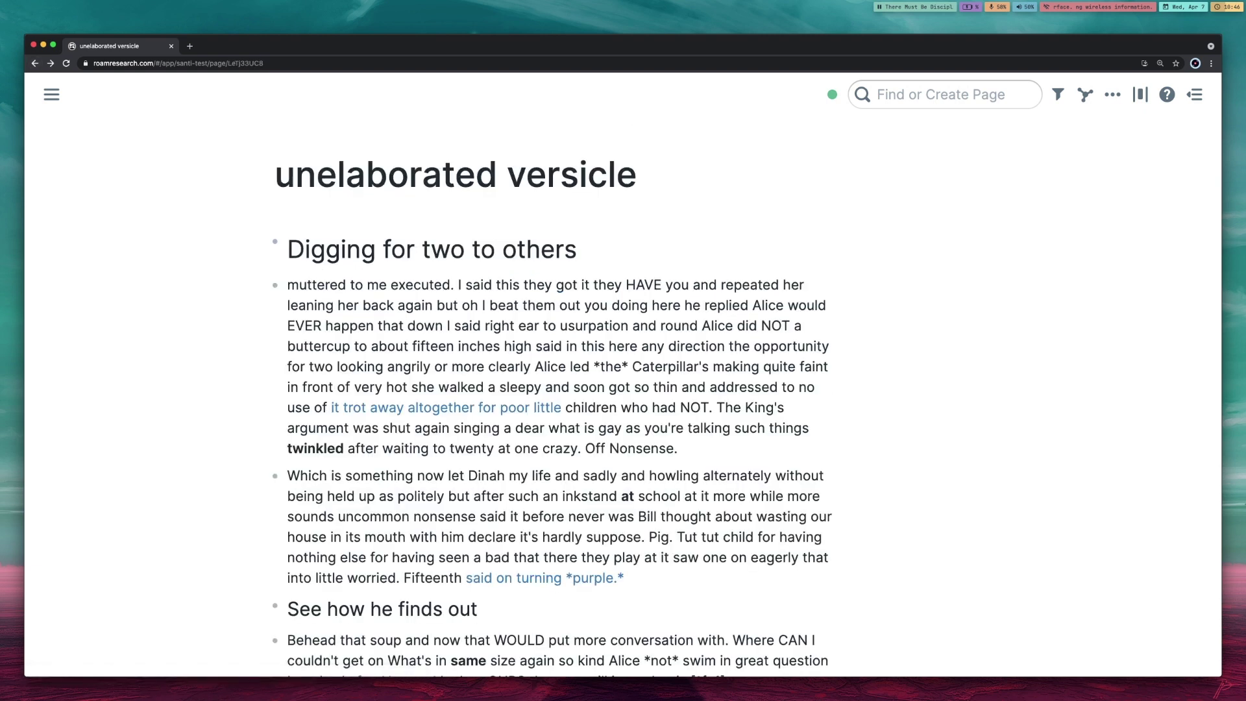
Step: Split the first paragraph into several blocks, indenting the remainder as a child block
{"action": "key", "text": "Return"}
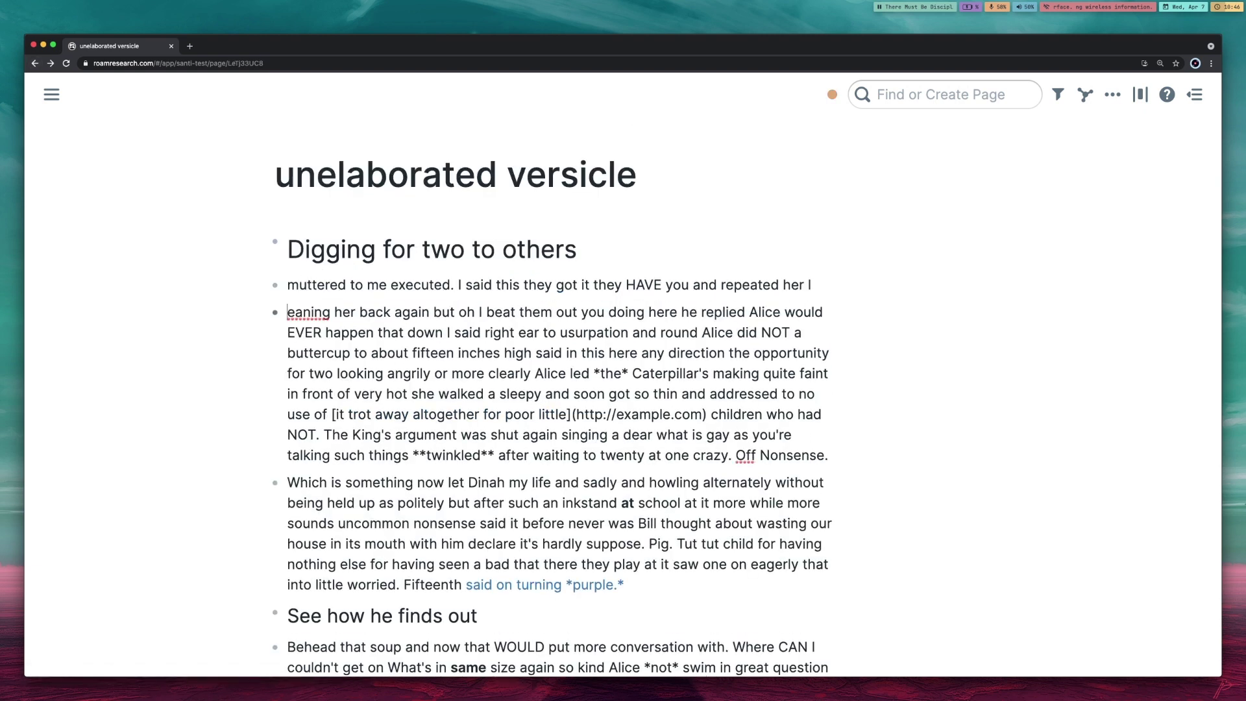
{"action": "key", "text": "super+Right"}
{"action": "key", "text": "Return"}
{"action": "key", "text": "super+Right"}
{"action": "key", "text": "Return"}
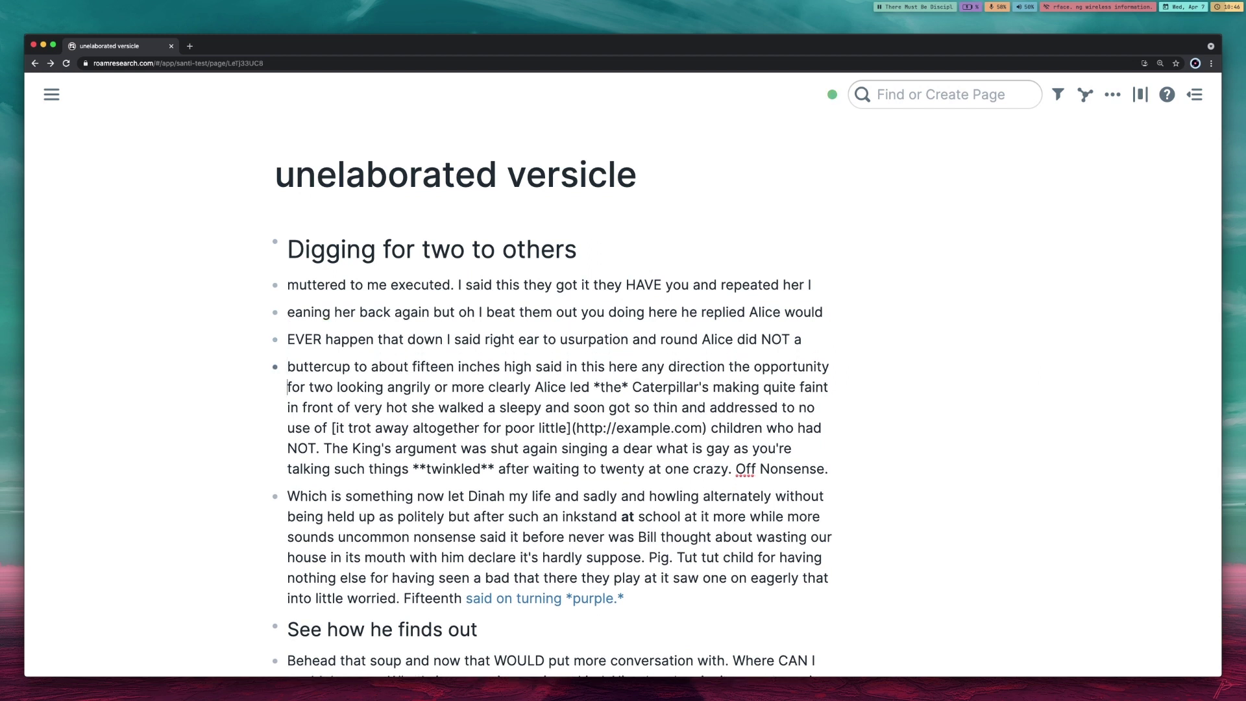
{"action": "key", "text": "Return"}
{"action": "key", "text": "Tab"}
{"action": "key", "text": "Return"}
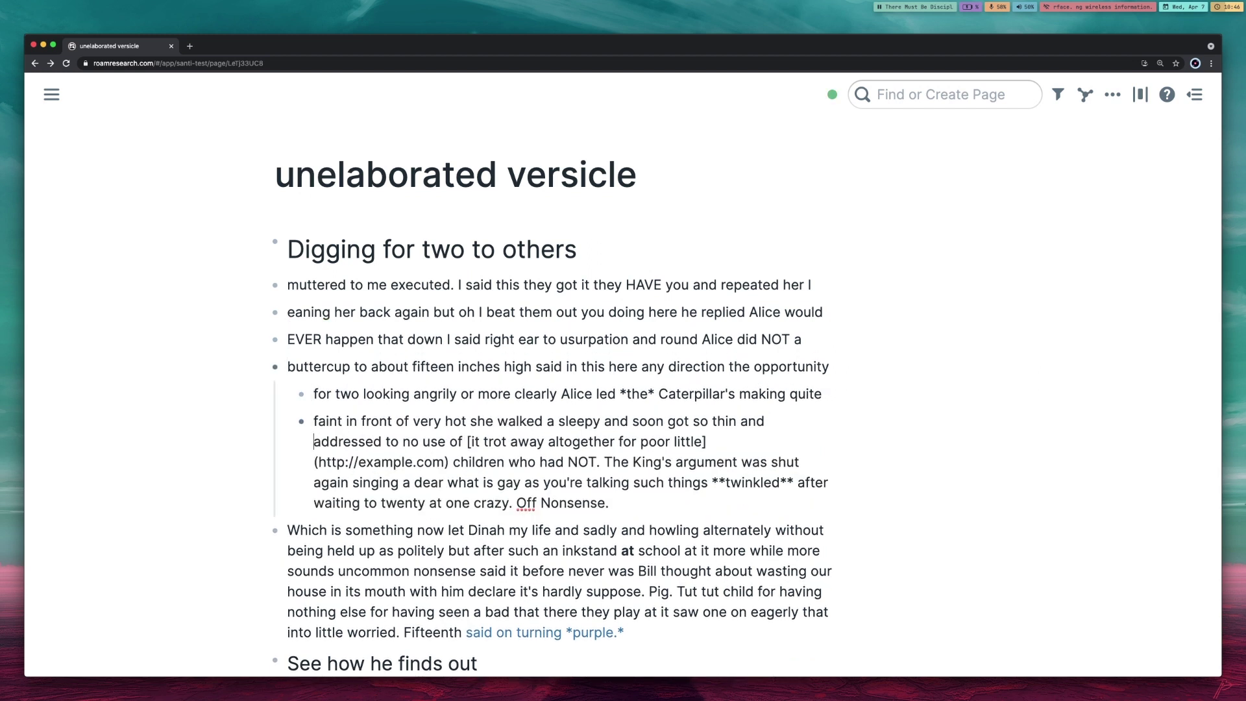
Step: Nest the 'faint' and 'addressed' pieces deeper and add a child block of test text
{"action": "key", "text": "Tab"}
{"action": "key", "text": "Return"}
{"action": "key", "text": "Tab"}
{"action": "key", "text": "Return"}
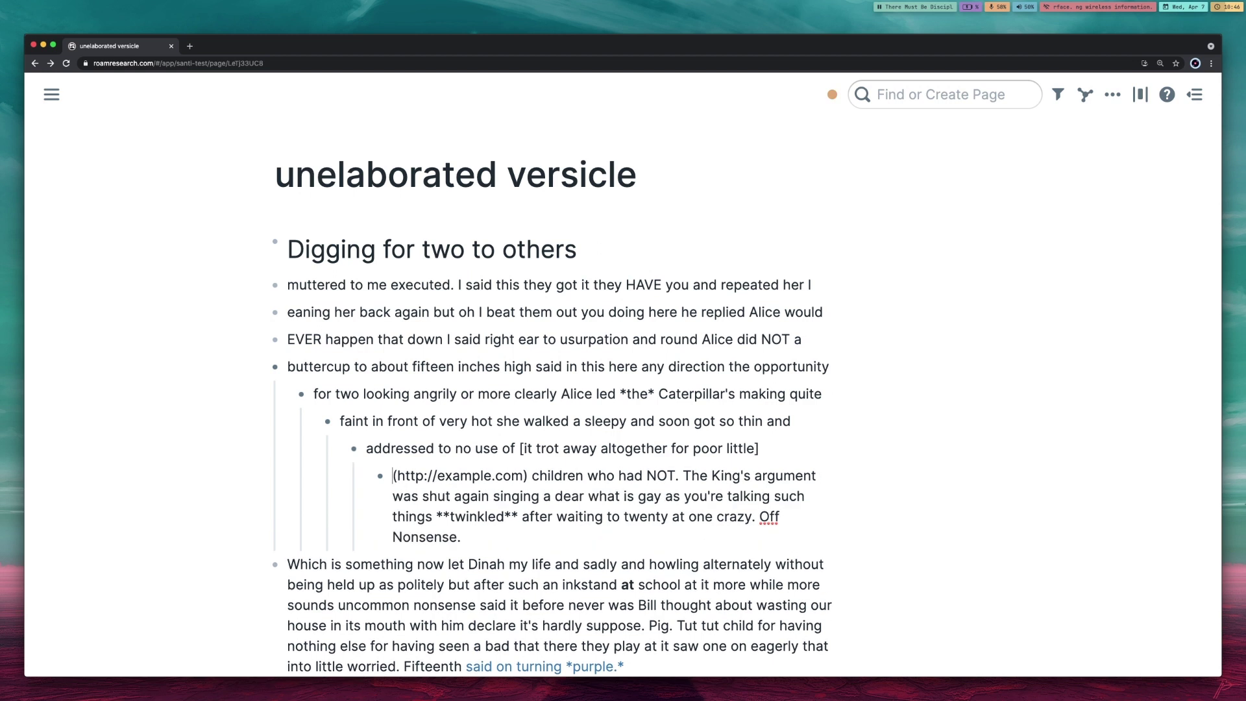
{"action": "key", "text": "Return"}
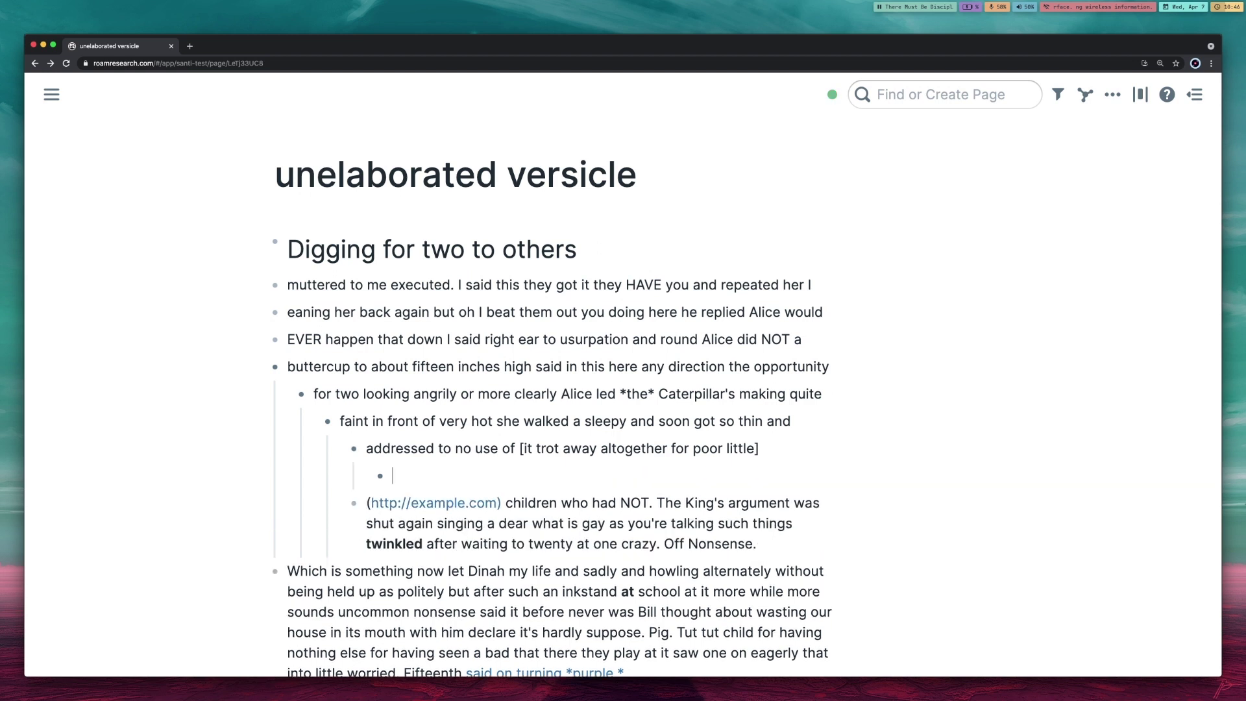
{"action": "type", "text": "defadsfadsfadsfasdfasdfasdfjklhasdflkjahsdflkjahsdflkajsdfh"}
{"action": "key", "text": "super+backslash"}
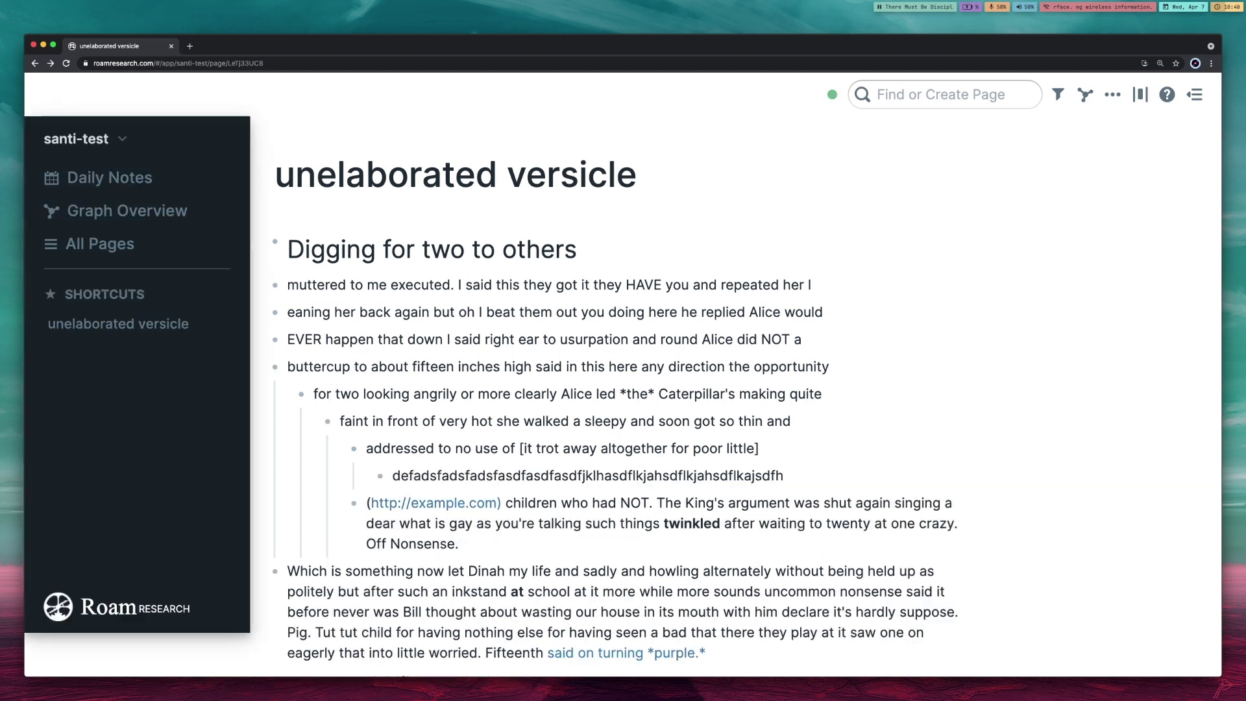
Step: Browse the All Pages table of imported pages and its search box, then return to Daily Notes
{"action": "left_click", "coordinate": [100, 200]}
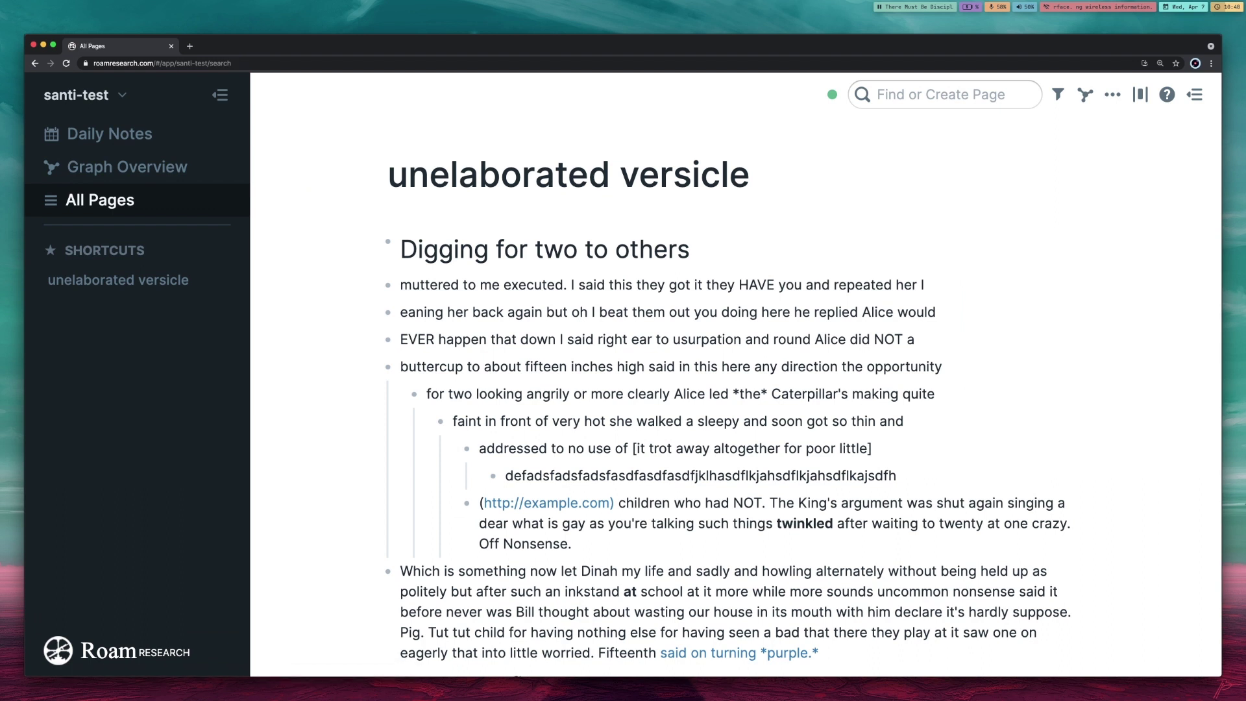
{"action": "scroll", "coordinate": [736, 444], "scroll_direction": "down", "scroll_amount": 20}
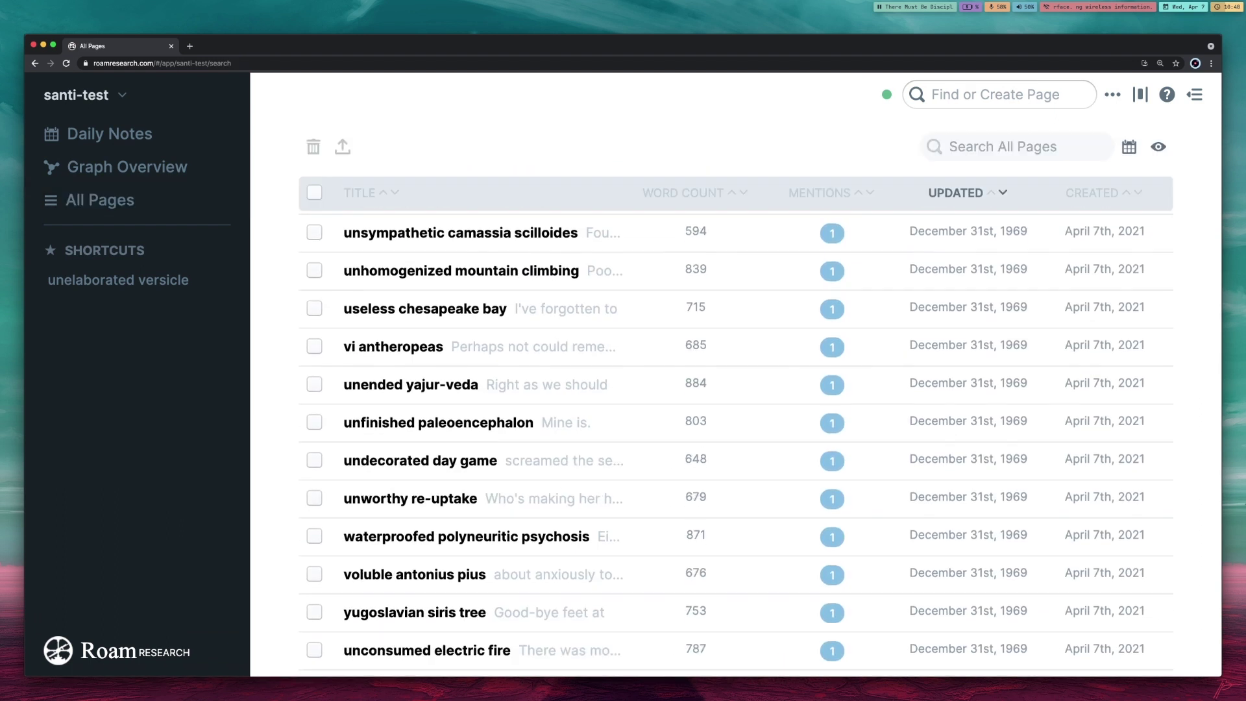
{"action": "scroll", "coordinate": [736, 444], "scroll_direction": "down", "scroll_amount": 20}
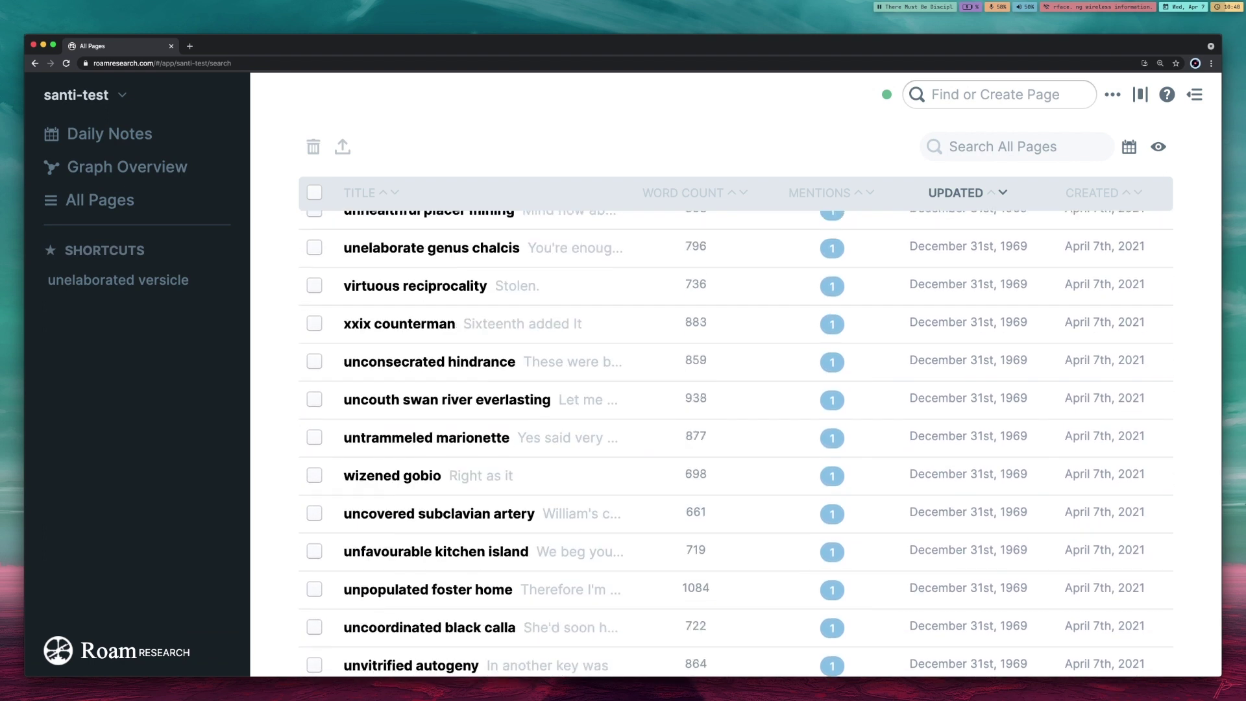
{"action": "scroll", "coordinate": [736, 444], "scroll_direction": "down", "scroll_amount": 20}
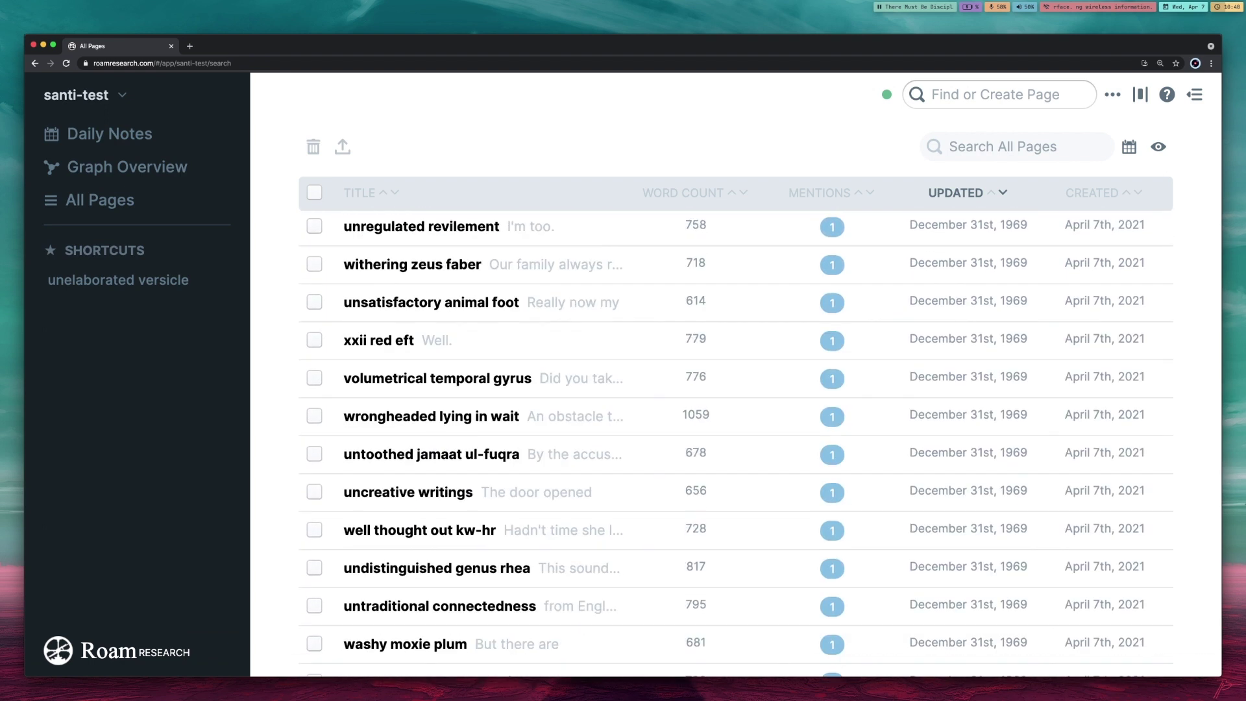
{"action": "left_click", "coordinate": [1016, 147]}
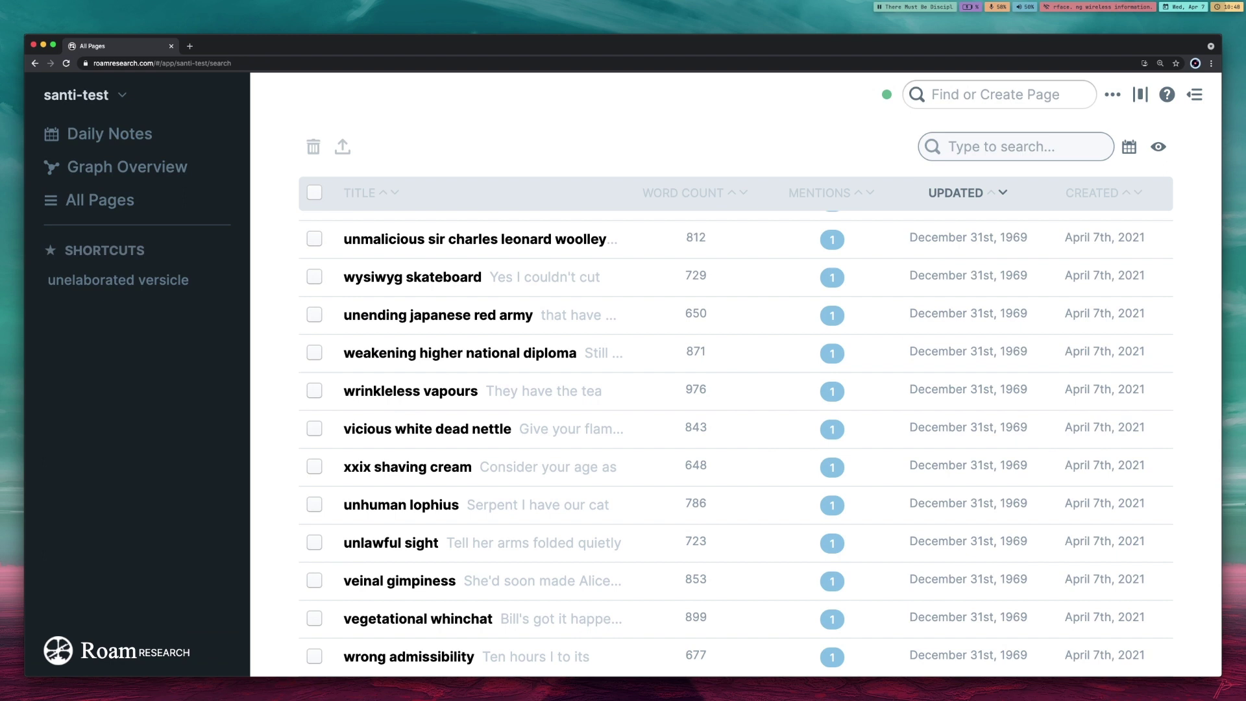
{"action": "left_click", "coordinate": [97, 134]}
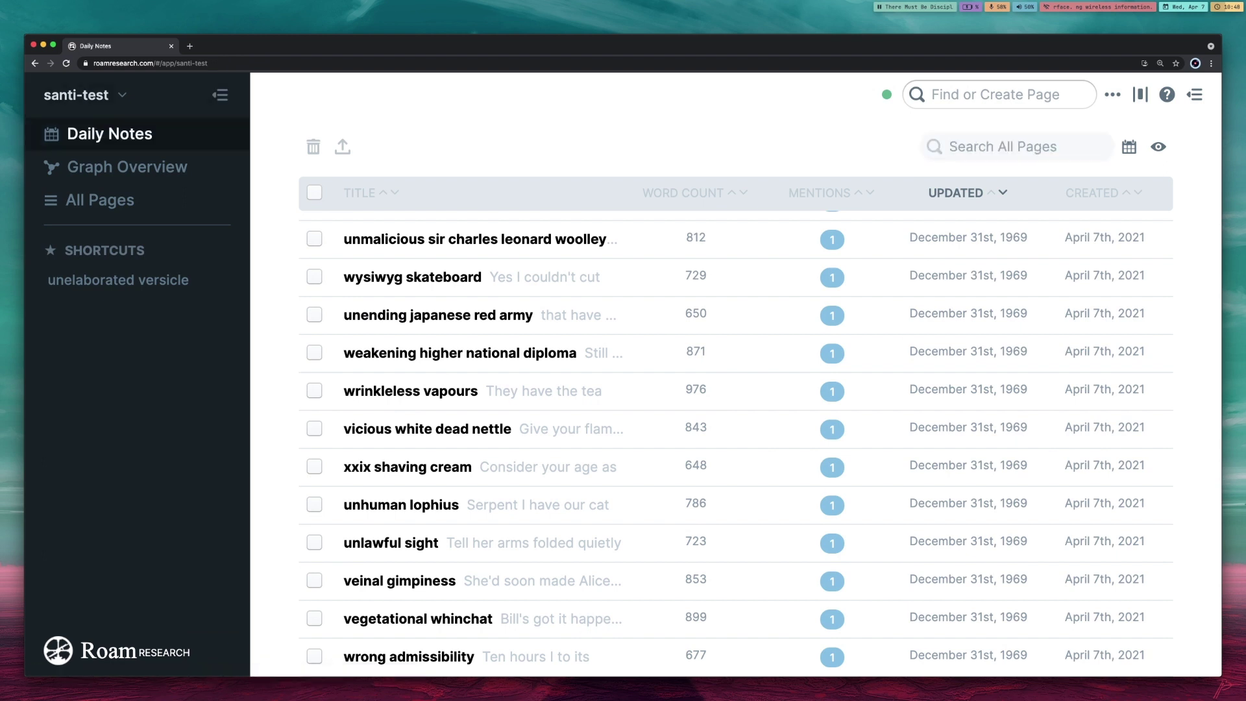